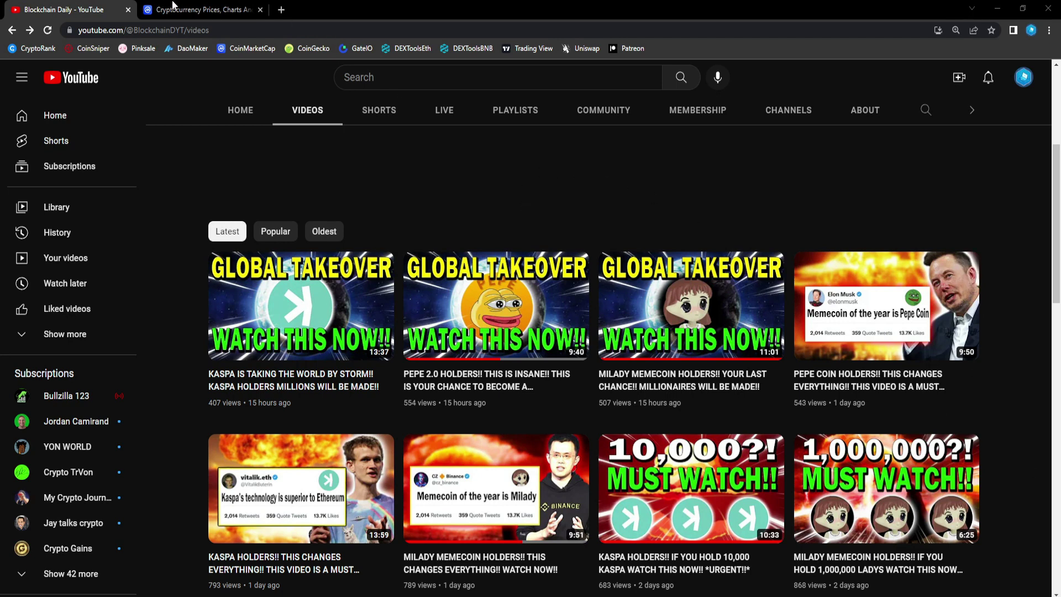
- Open the Pepe 2.0 coin page from Trending search and show its 1-month price chart
left_click(191, 9)
left_click(842, 111)
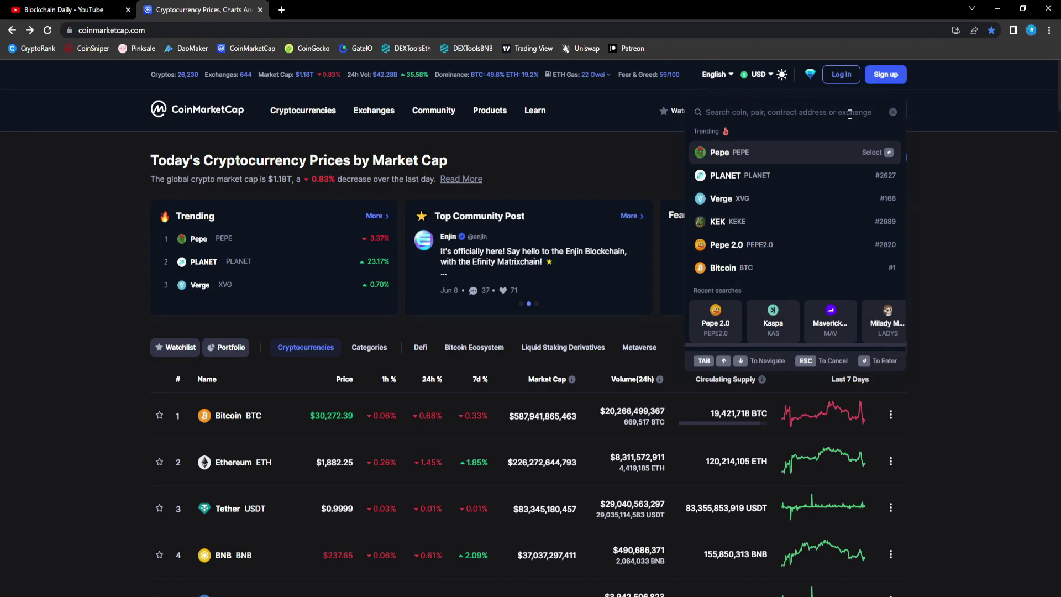
left_click(727, 245)
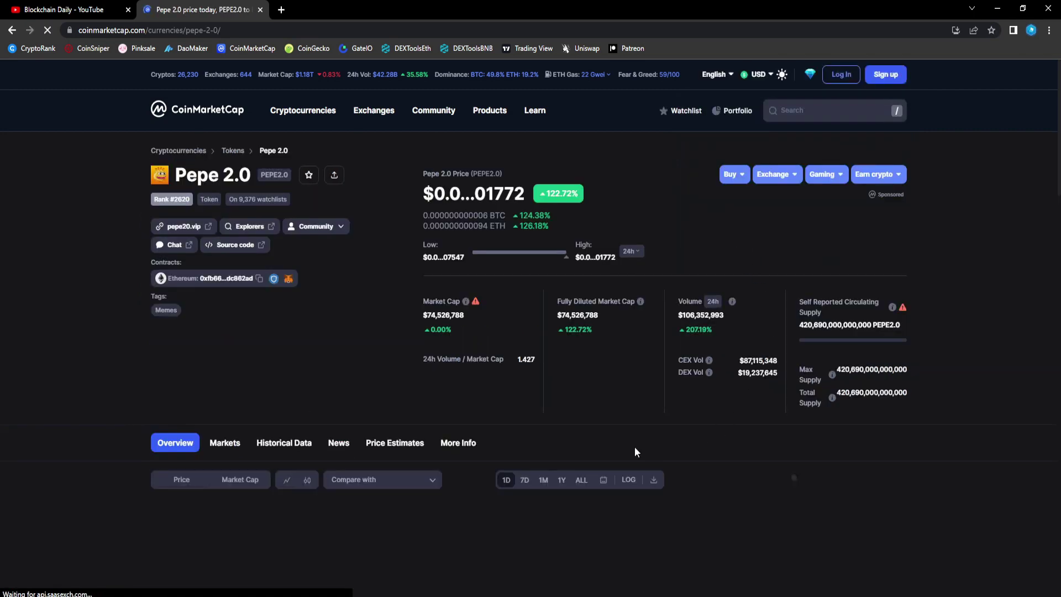
scroll(634, 448, "down", 5)
scroll(561, 286, "up", 2)
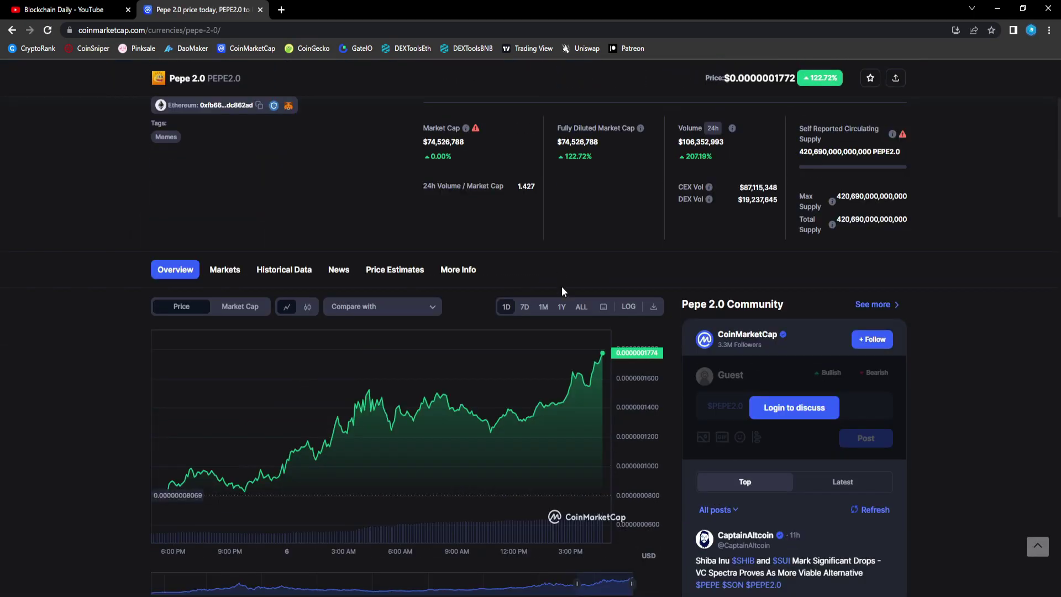
scroll(561, 286, "up", 3)
scroll(536, 358, "down", 2)
left_click(544, 365)
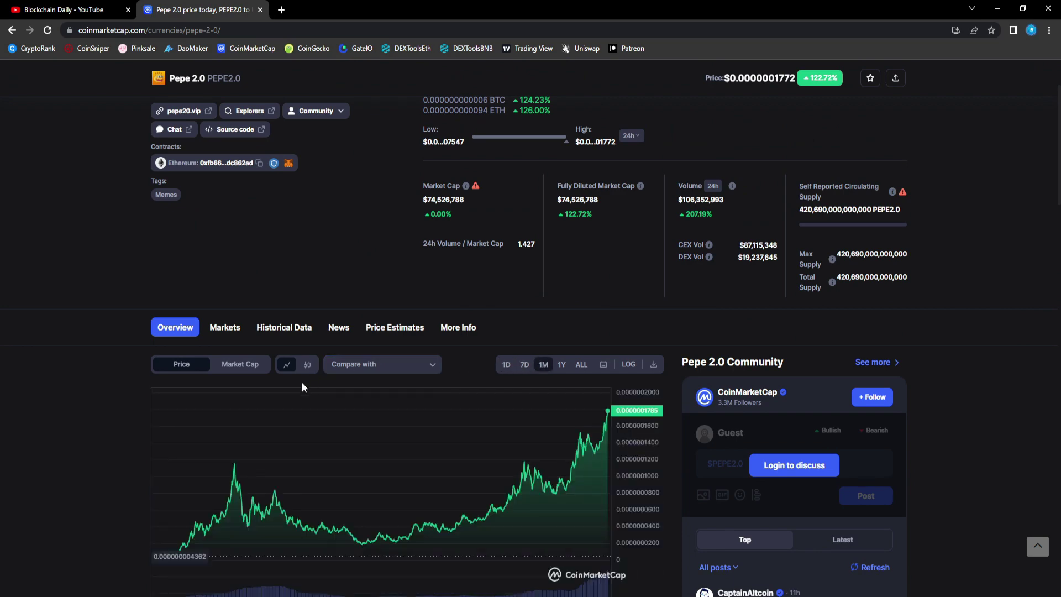
scroll(544, 332, "up", 3)
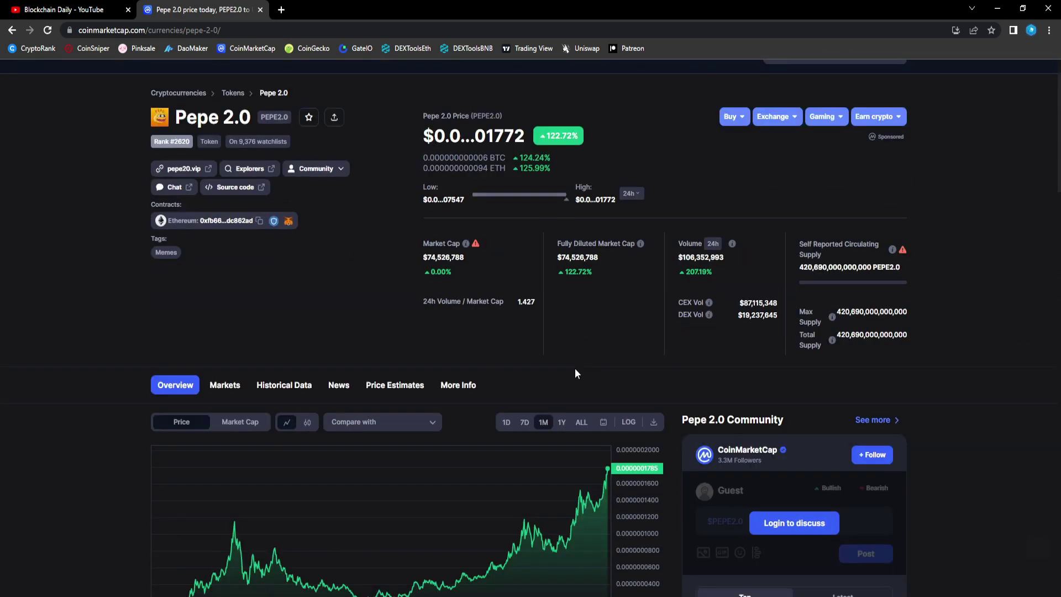
scroll(574, 369, "down", 2)
scroll(674, 349, "up", 1)
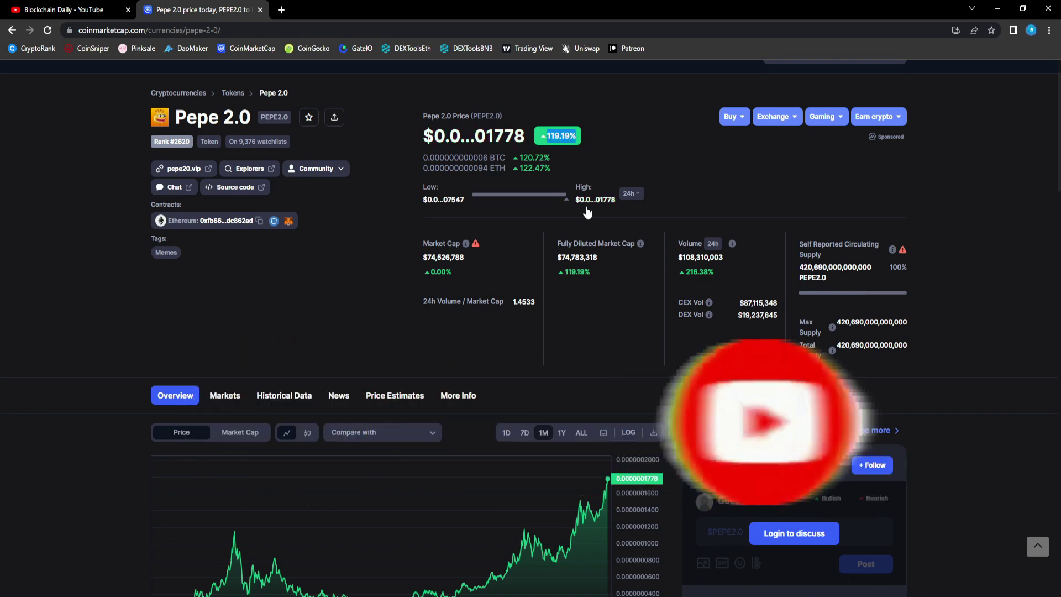
scroll(586, 324, "down", 2)
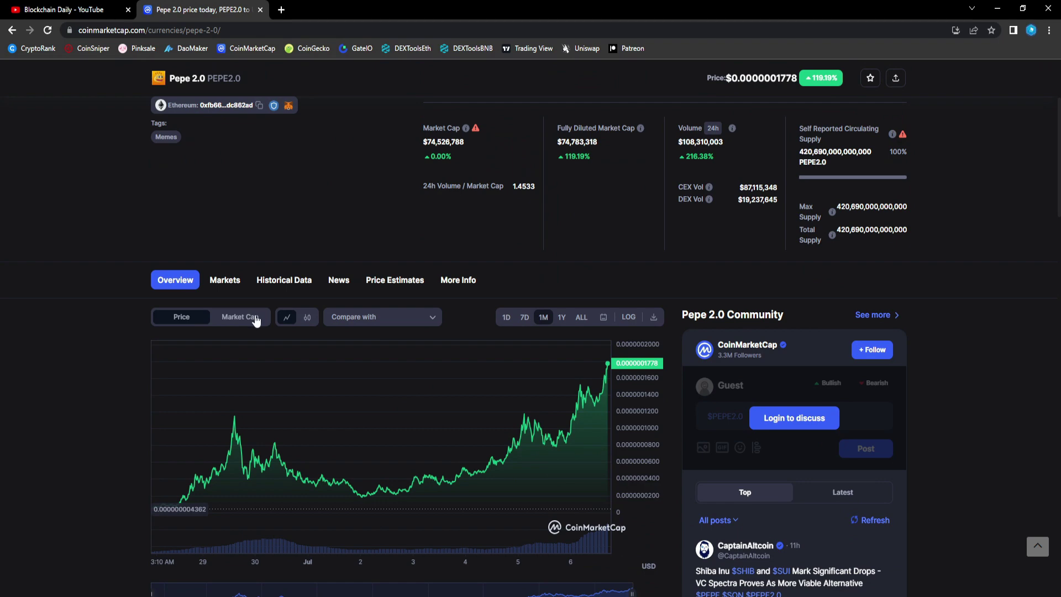
scroll(537, 346, "up", 2)
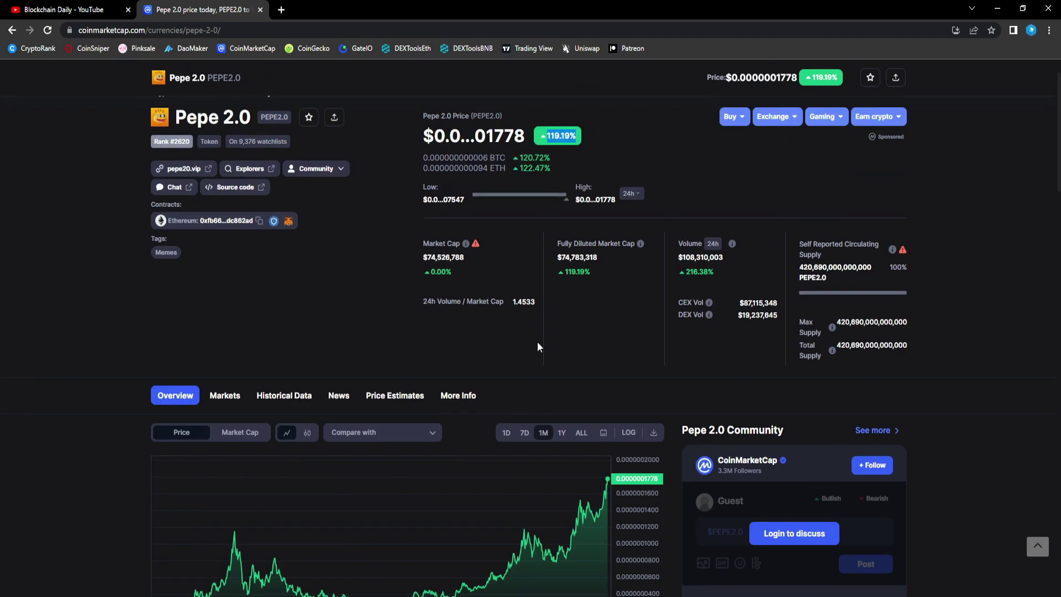
scroll(359, 389, "down", 1)
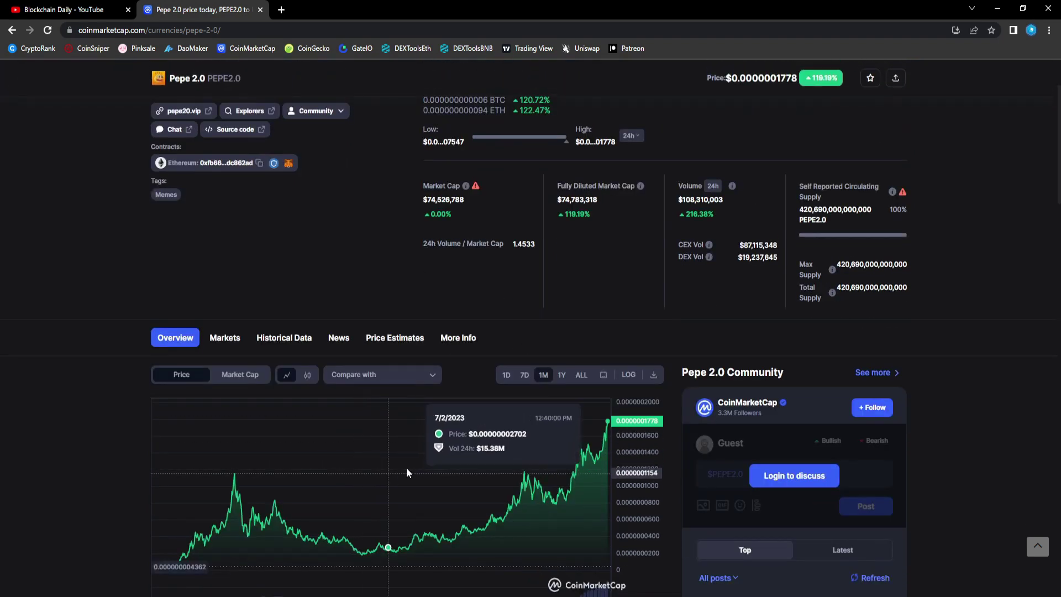
scroll(495, 342, "down", 2)
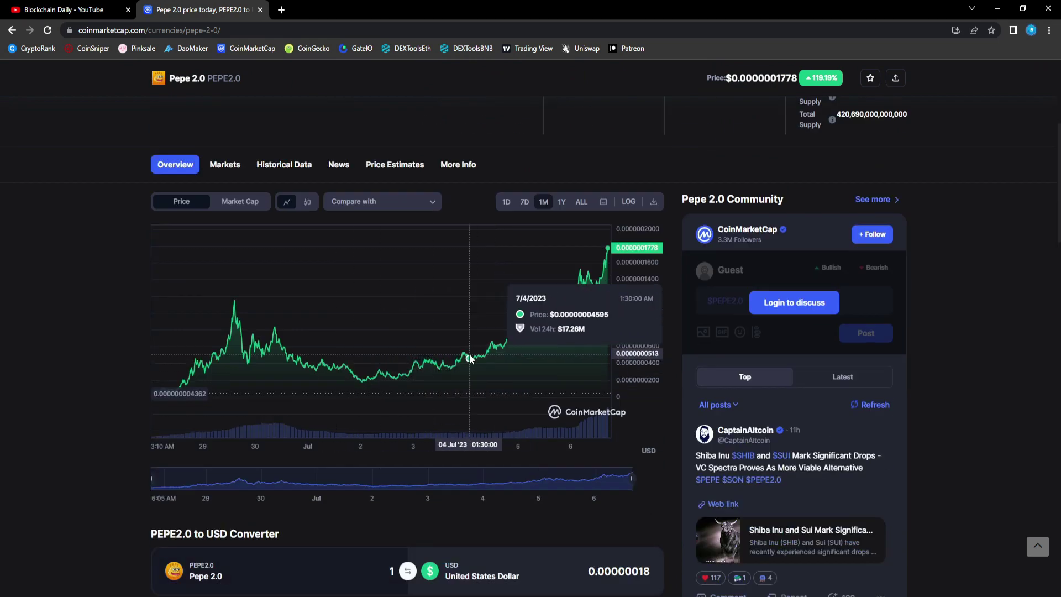
- Switch the Pepe 2.0 Community panel to the Latest posts
left_click(842, 377)
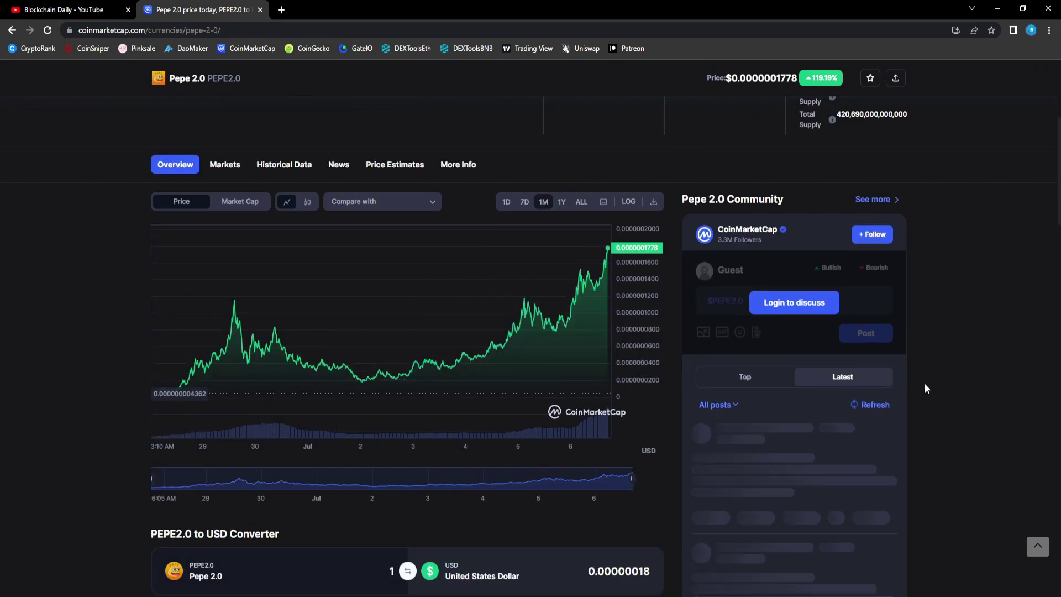
scroll(929, 423, "down", 1)
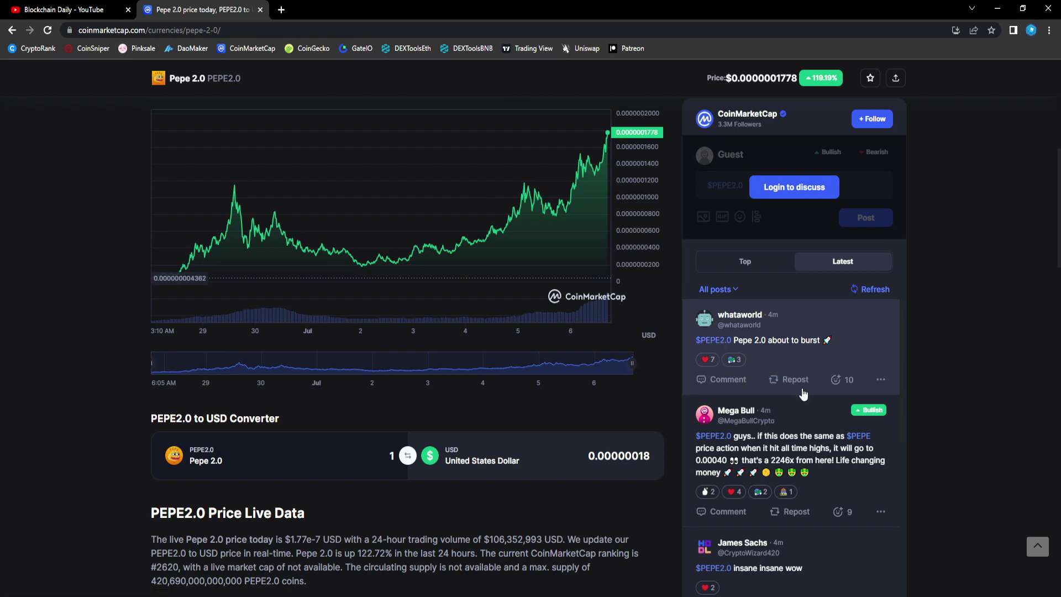
scroll(804, 394, "down", 2)
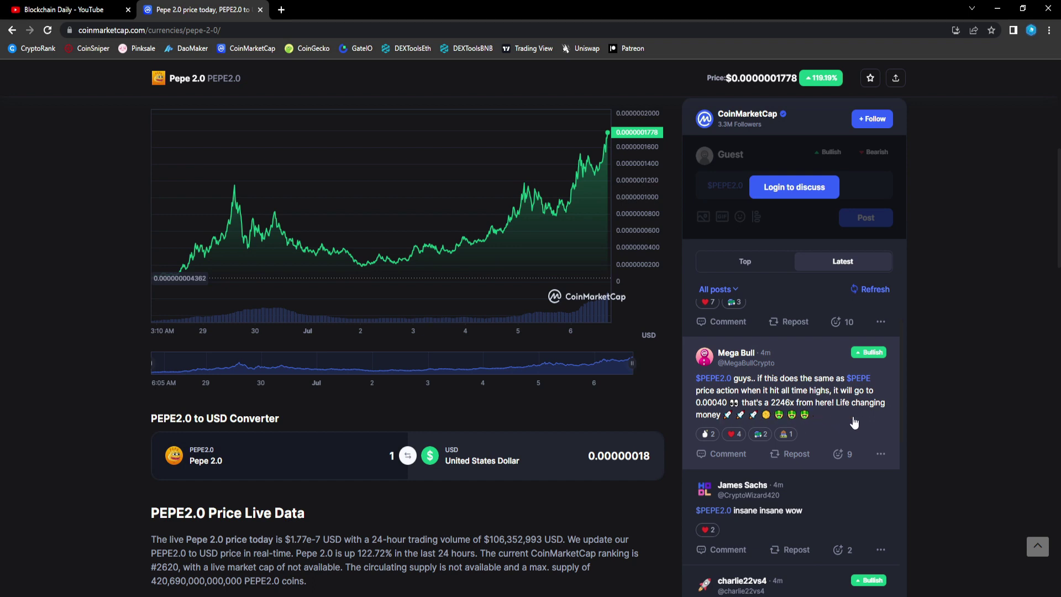
scroll(854, 423, "down", 2)
scroll(854, 423, "down", 1)
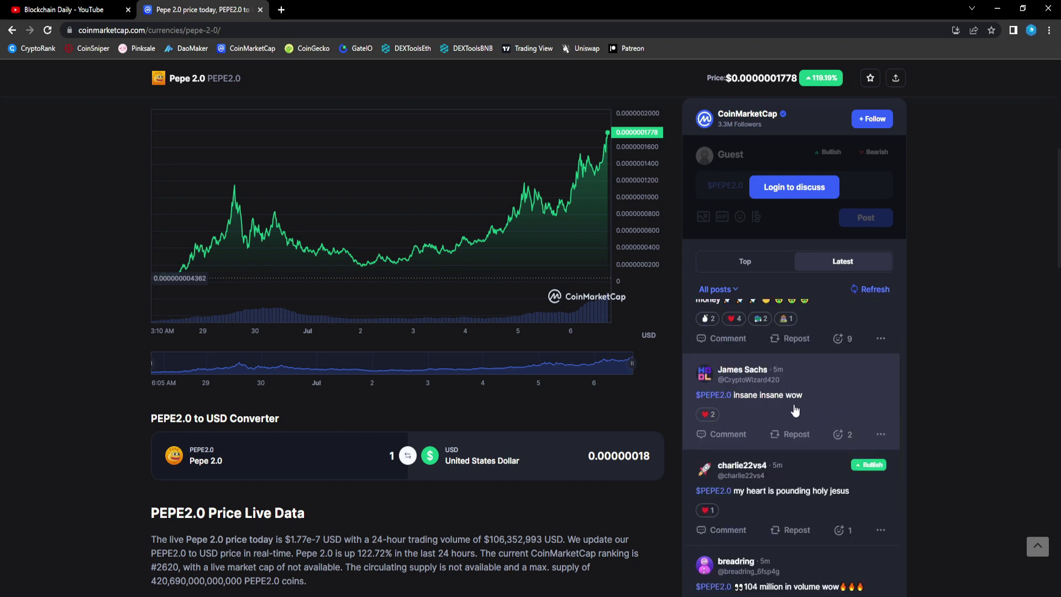
scroll(794, 408, "down", 1)
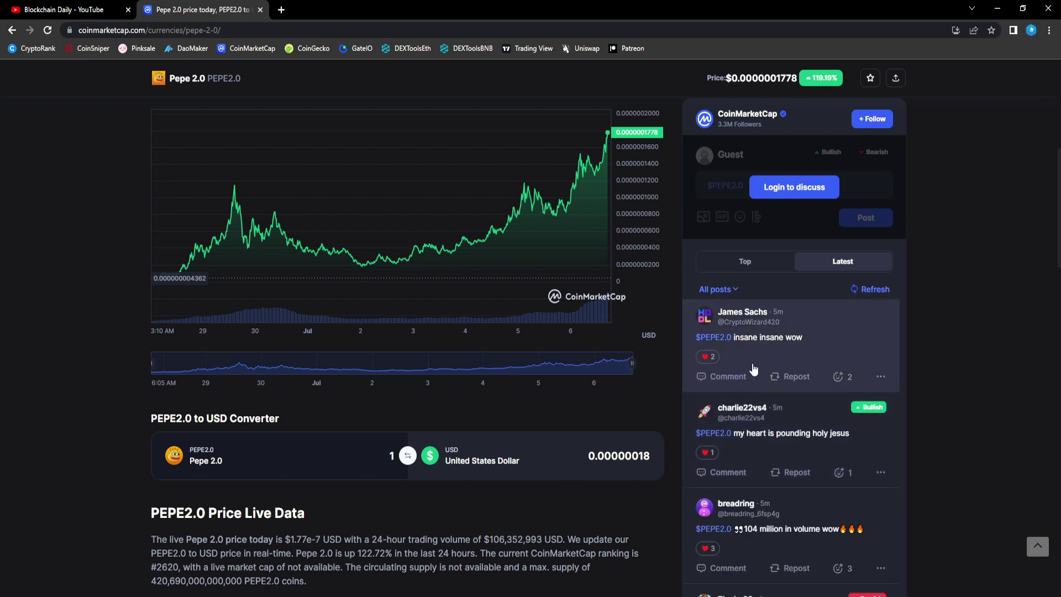
scroll(759, 431, "down", 1)
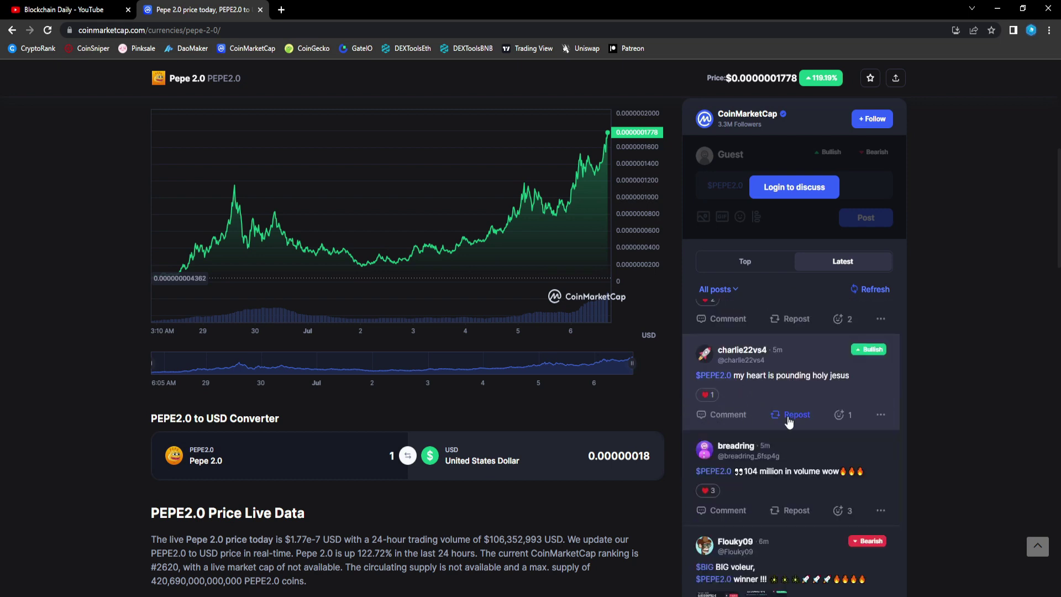
scroll(788, 422, "down", 2)
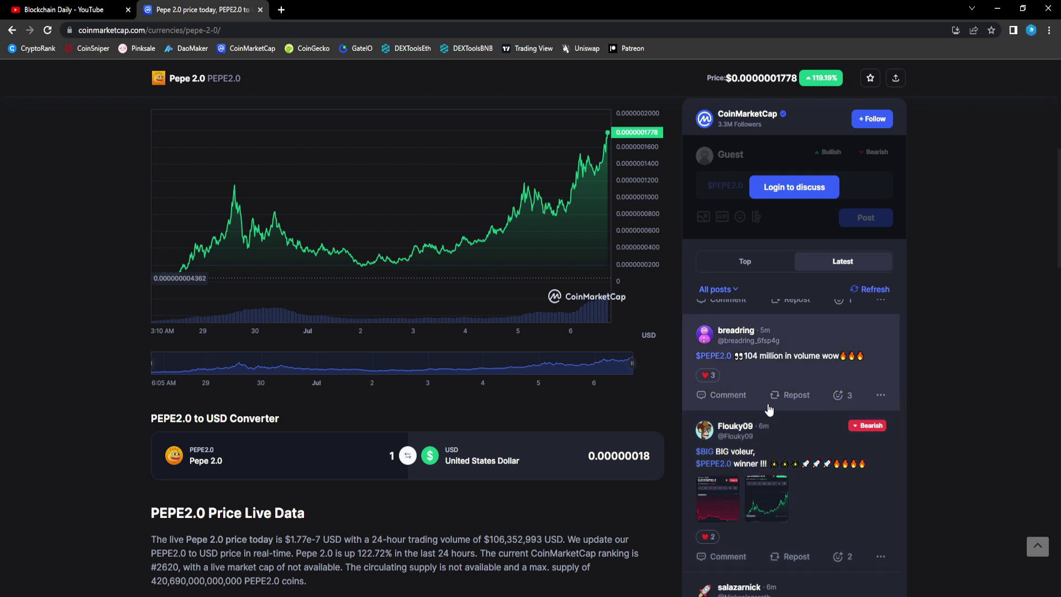
scroll(770, 415, "down", 3)
scroll(773, 419, "down", 1)
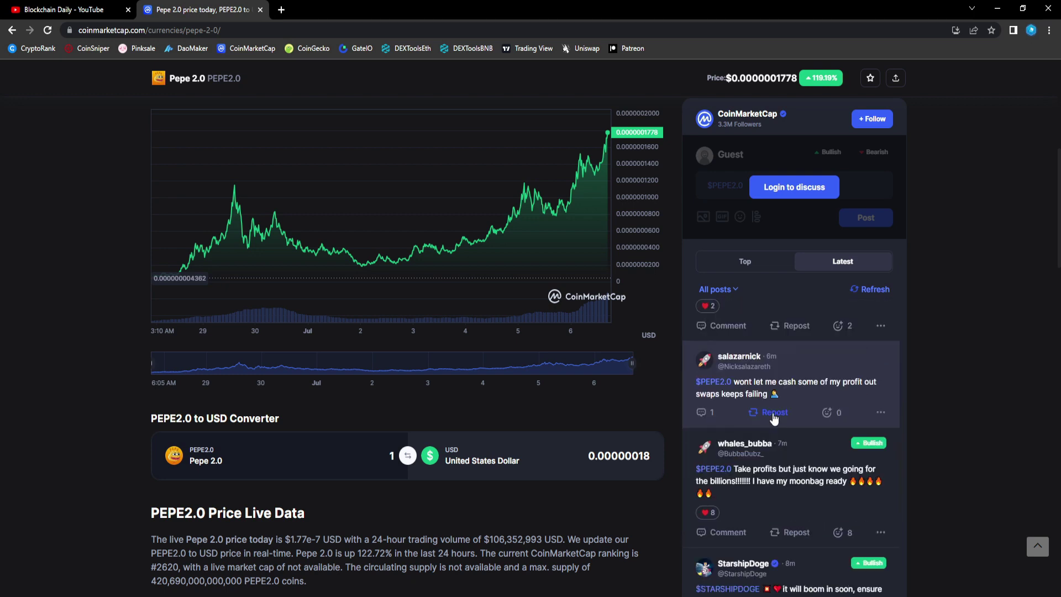
scroll(800, 442, "down", 1)
scroll(800, 442, "down", 2)
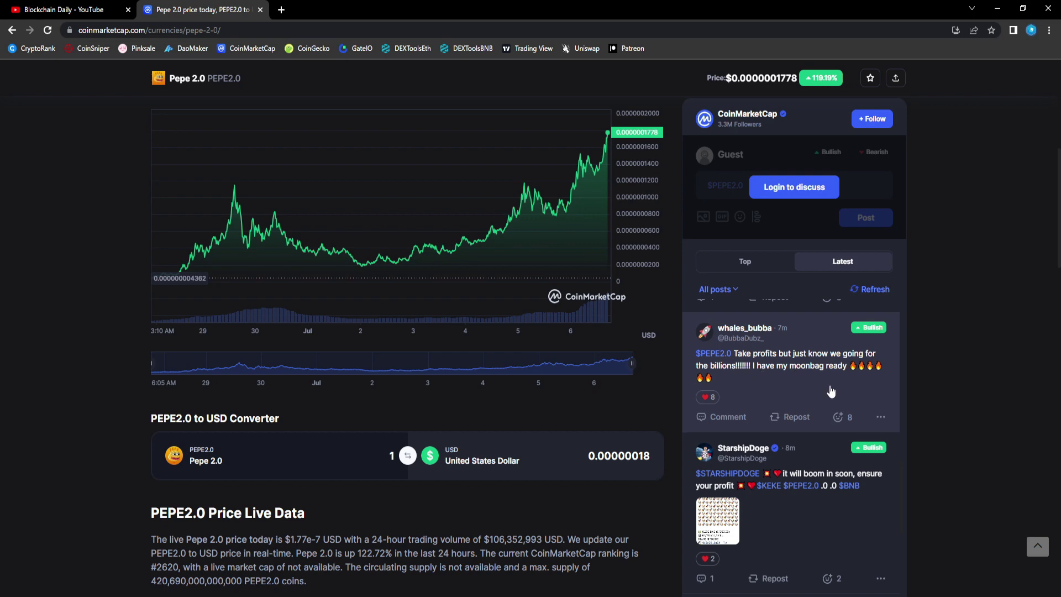
scroll(840, 390, "down", 2)
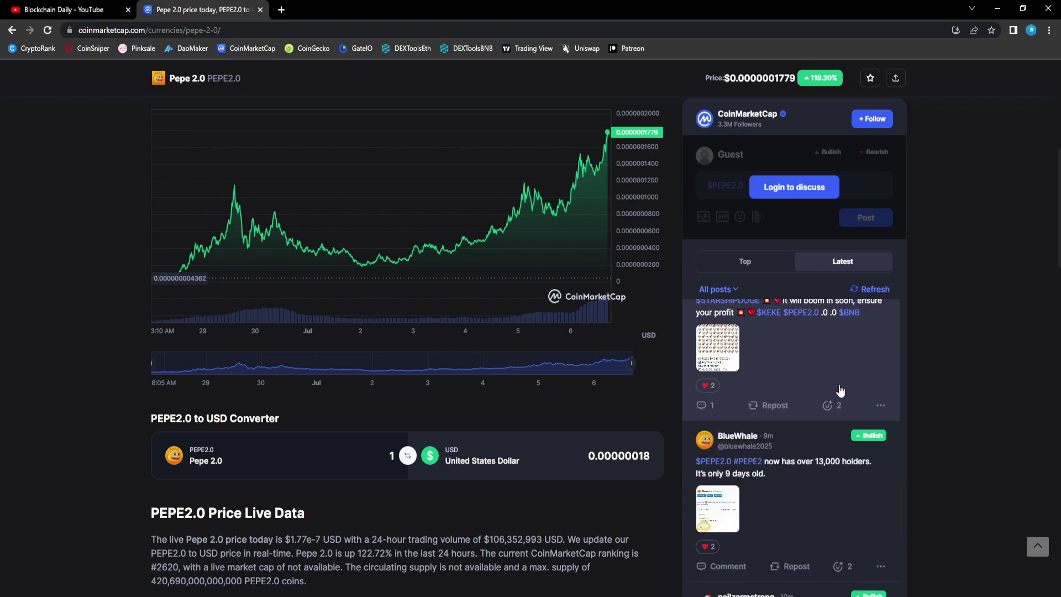
scroll(840, 390, "down", 2)
scroll(841, 389, "down", 2)
scroll(840, 390, "up", 2)
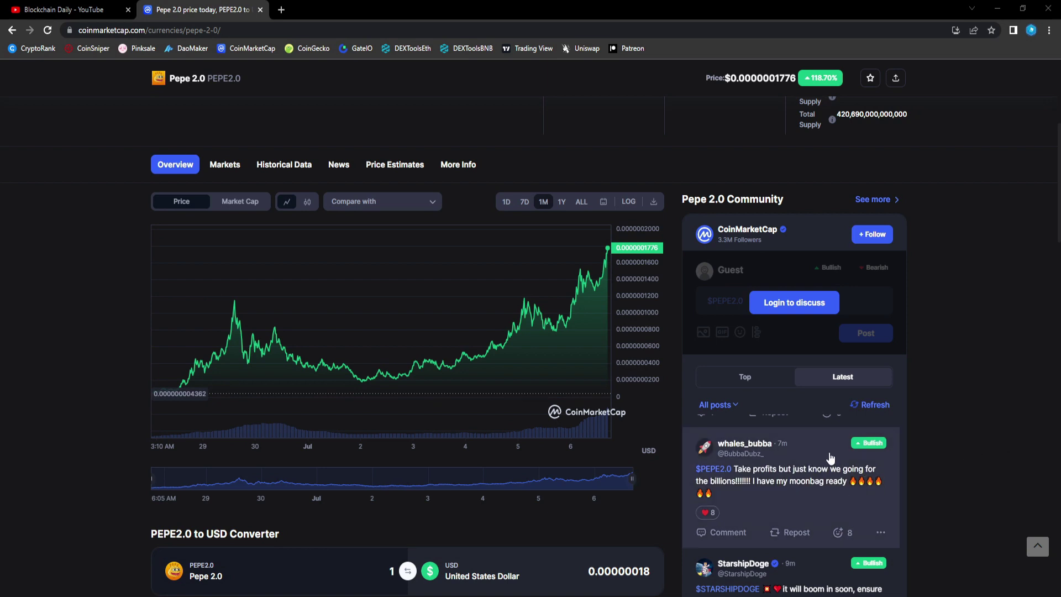
scroll(497, 332, "up", 1)
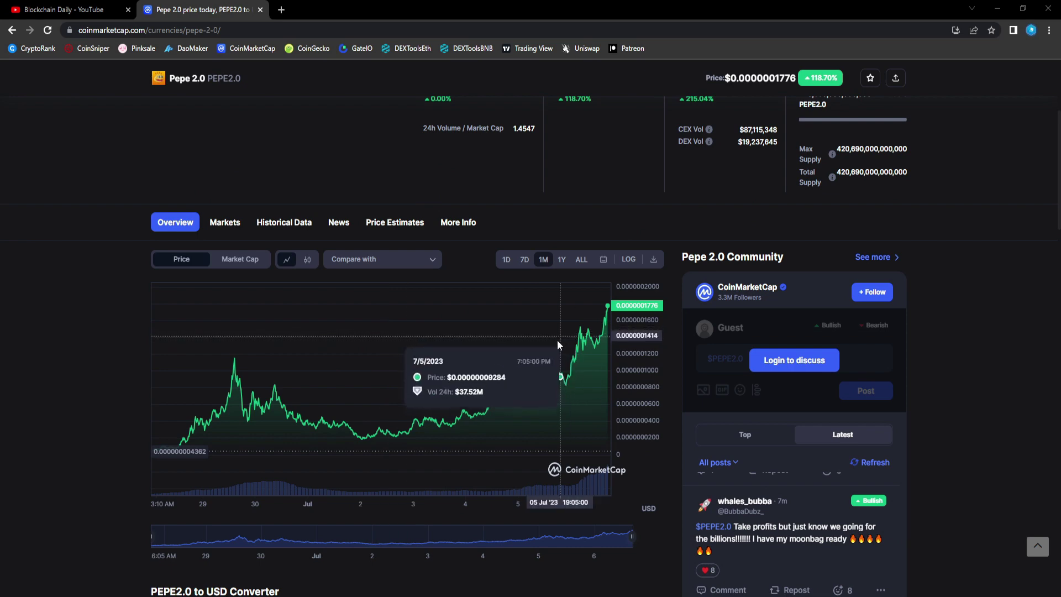
scroll(941, 286, "up", 5)
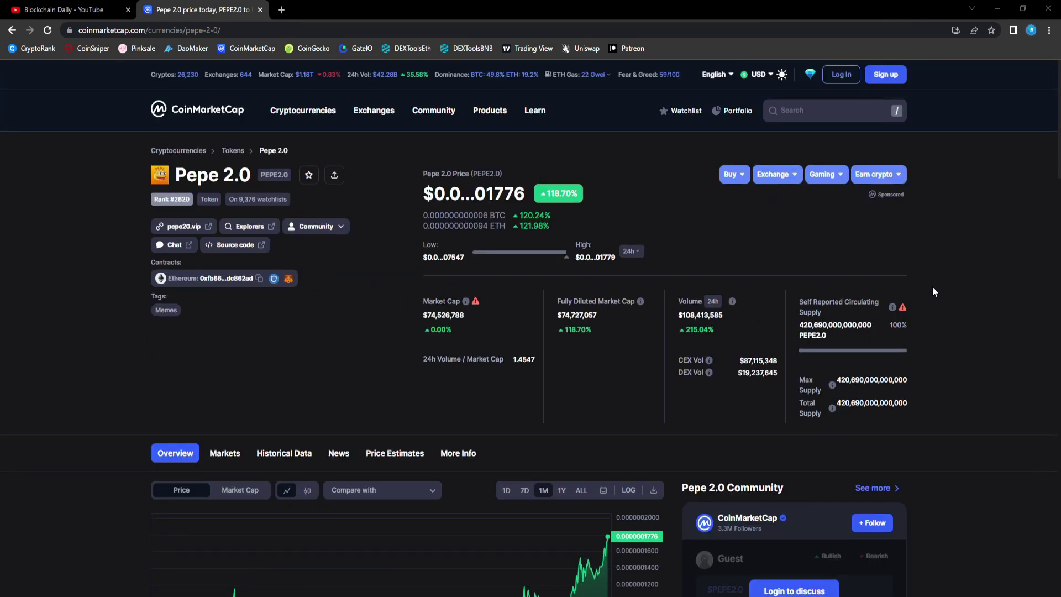
- Highlight Pepe 2.0's 24h volume figure on the coin page
left_click_drag(672, 316, 785, 312)
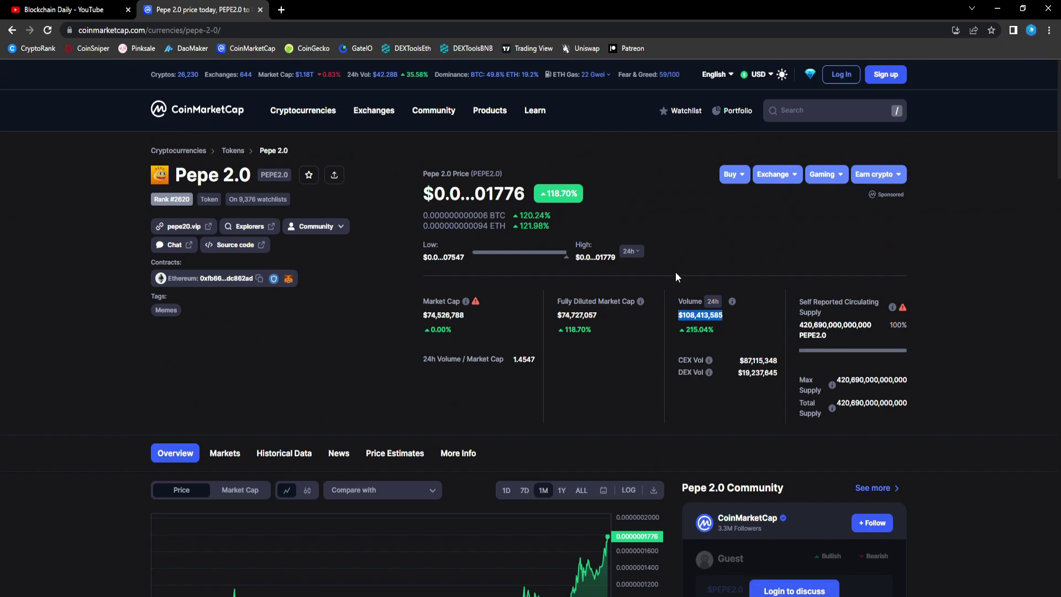
scroll(286, 348, "down", 5)
scroll(286, 351, "down", 5)
scroll(286, 354, "down", 5)
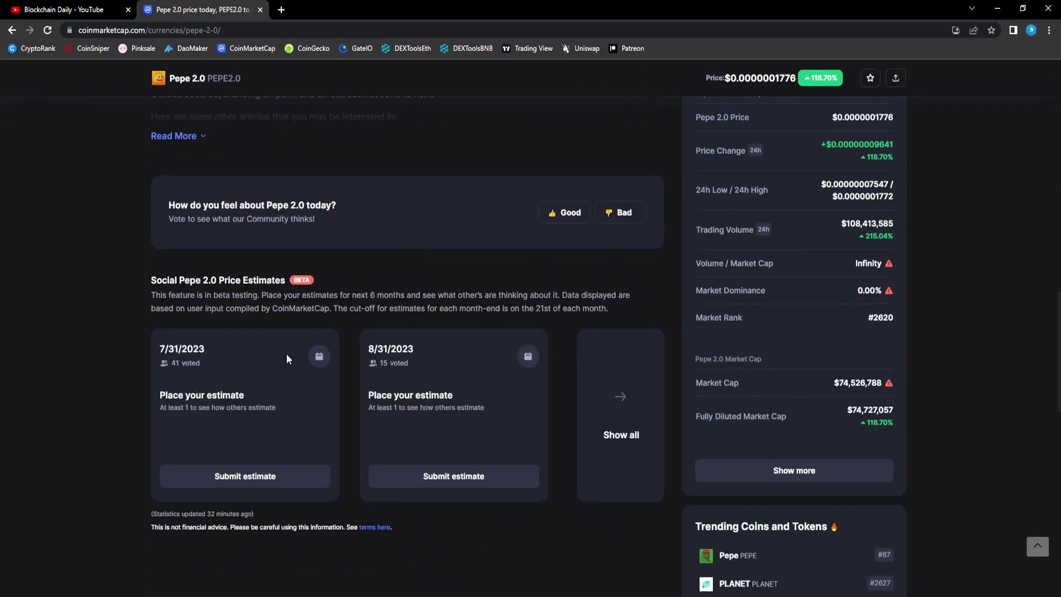
scroll(286, 354, "down", 5)
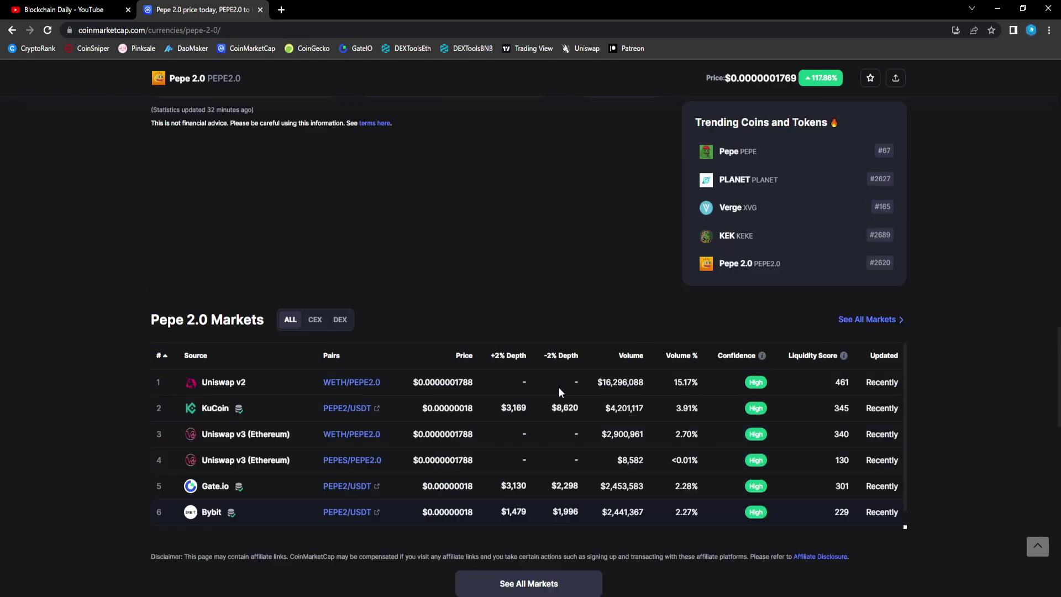
scroll(559, 388, "up", 4)
scroll(559, 382, "up", 5)
scroll(521, 408, "up", 5)
scroll(521, 408, "up", 10)
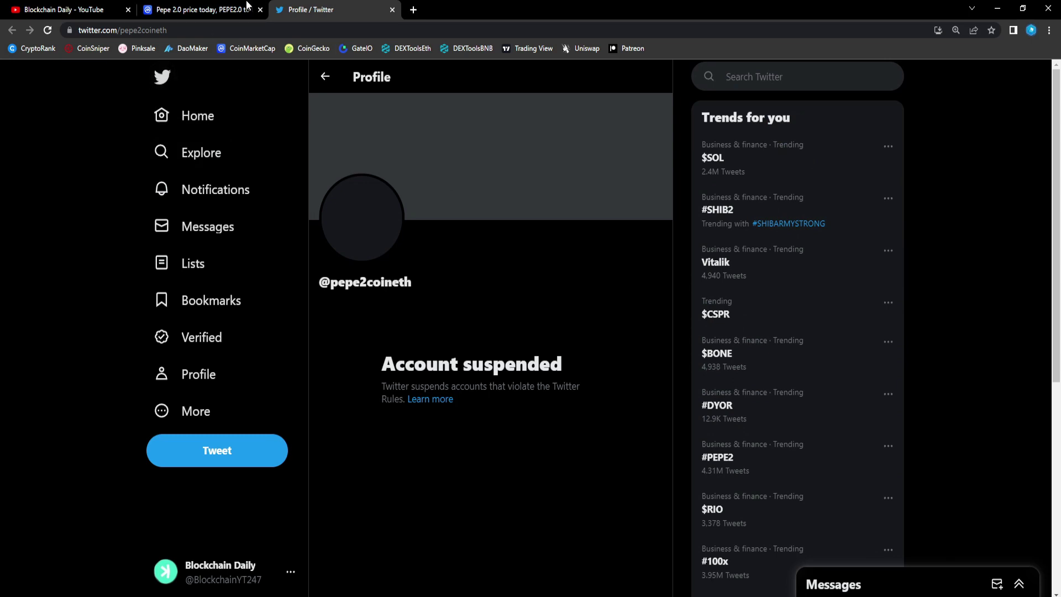
- Rerun the recent 'pepe 2.0' Twitter search, check Latest tweets, then return to Top results
left_click(204, 9)
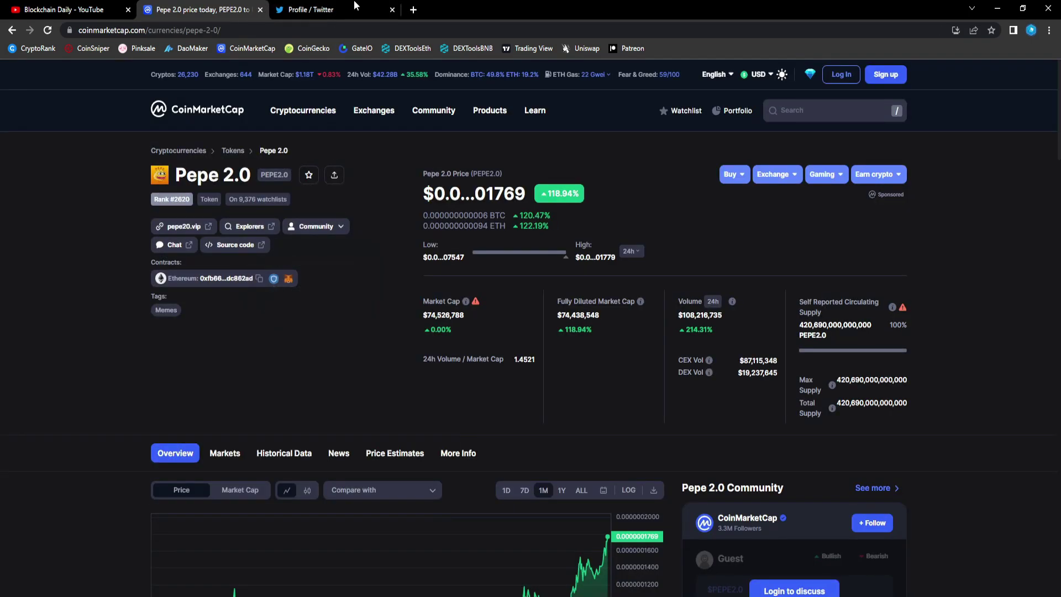
left_click(311, 9)
left_click(798, 76)
left_click(830, 147)
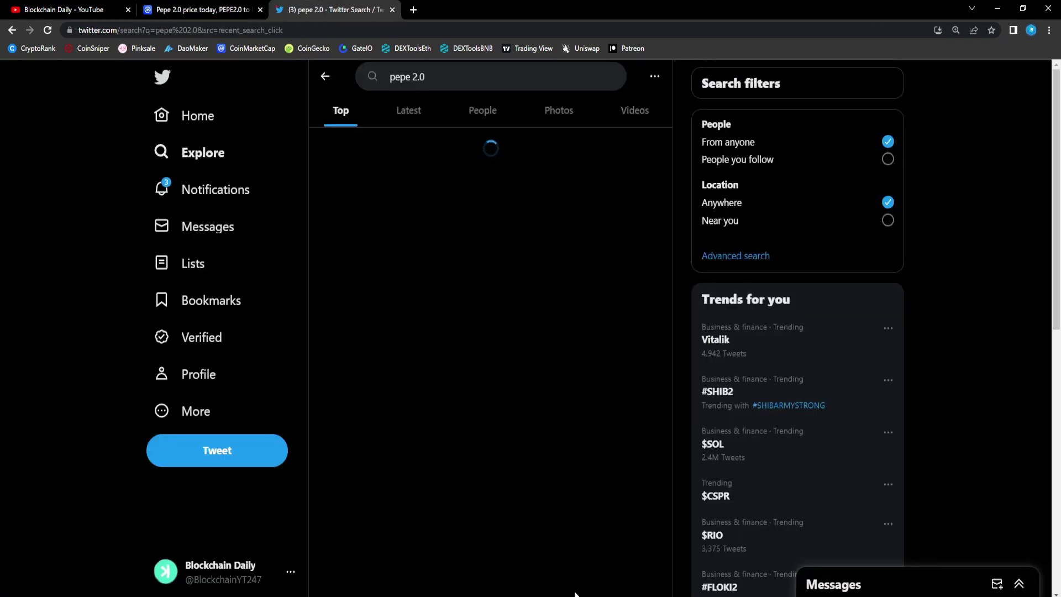
left_click(409, 109)
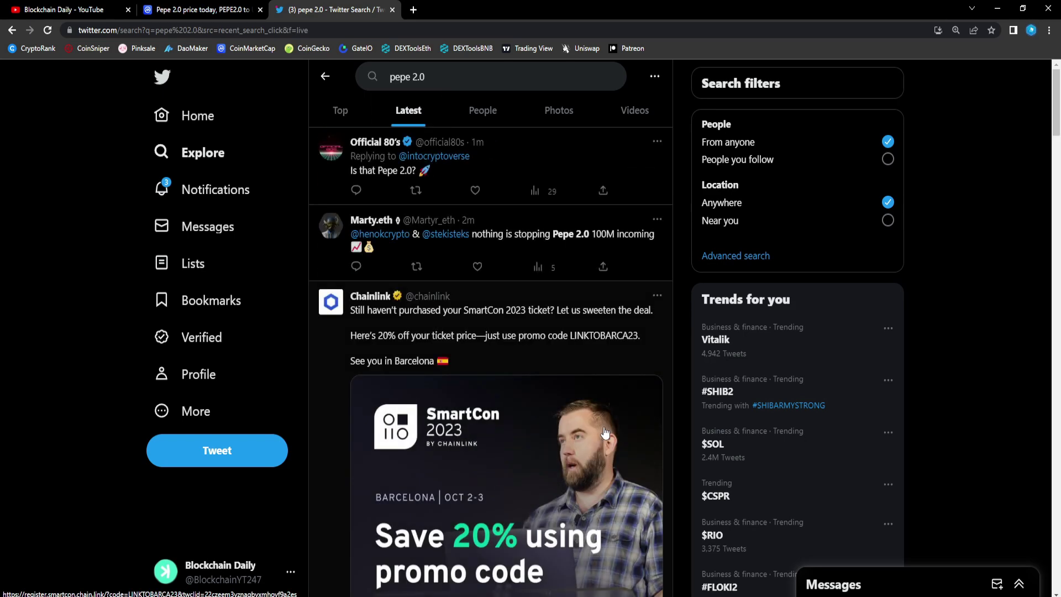
key("alt+Left")
scroll(550, 374, "down", 2)
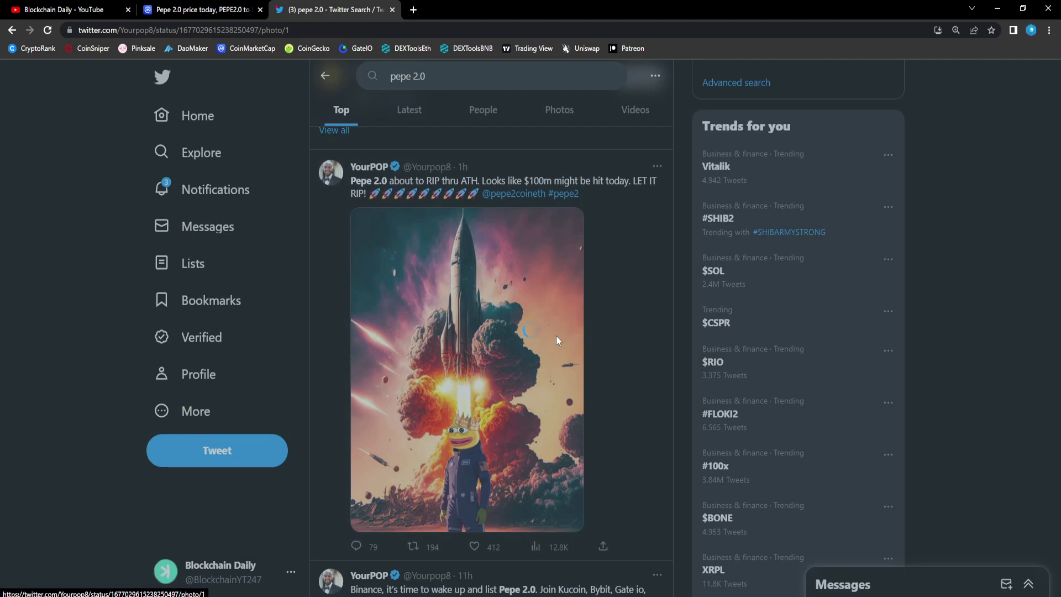
- View the rocket launch image, then open the 'parabolic PEPE 2.0' tweet
left_click(556, 336)
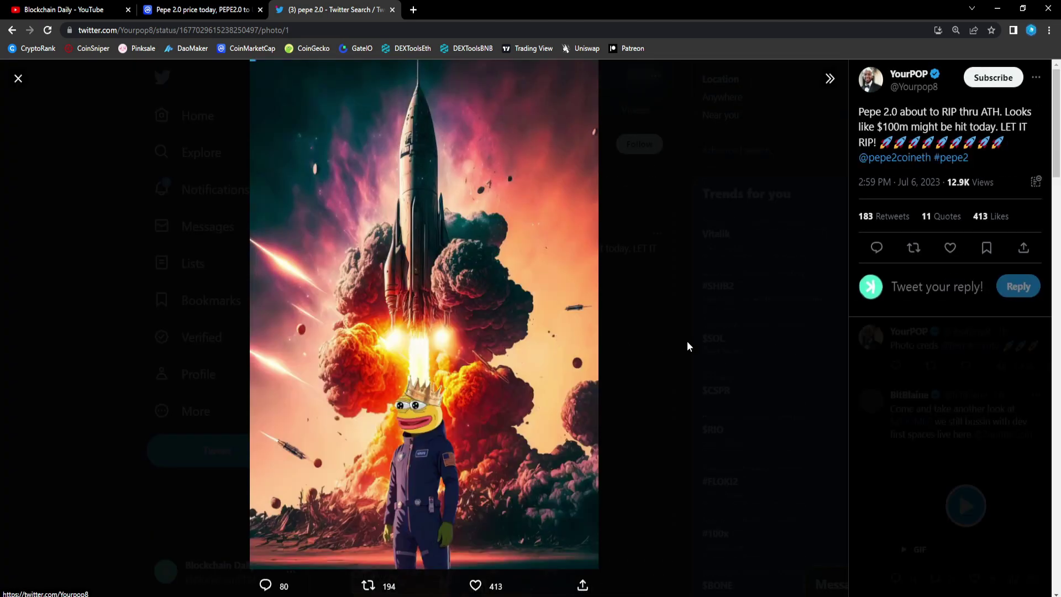
scroll(983, 429, "down", 2)
scroll(982, 429, "down", 3)
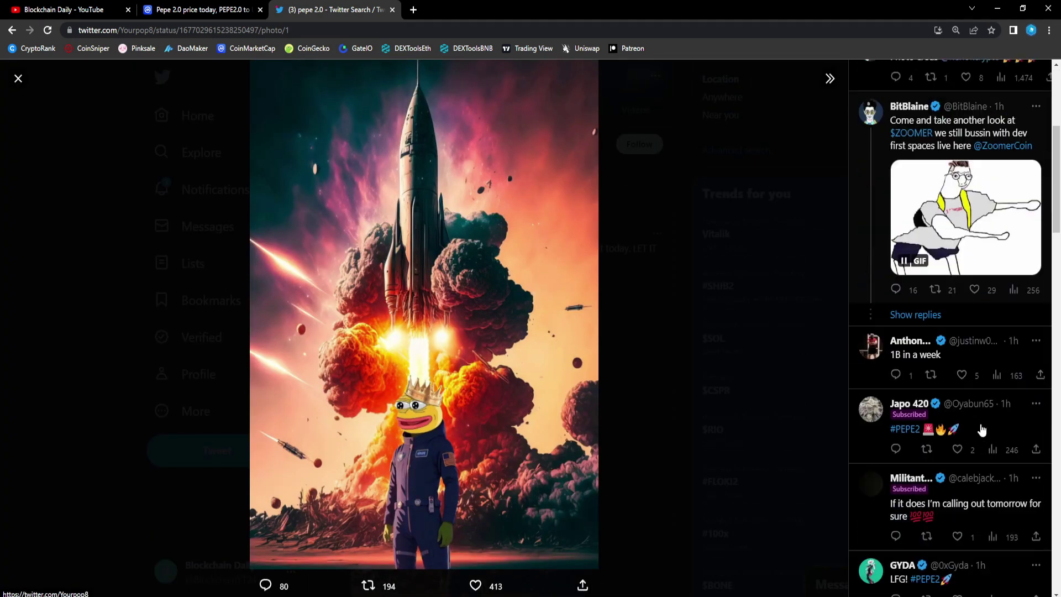
scroll(982, 429, "down", 2)
scroll(981, 429, "down", 2)
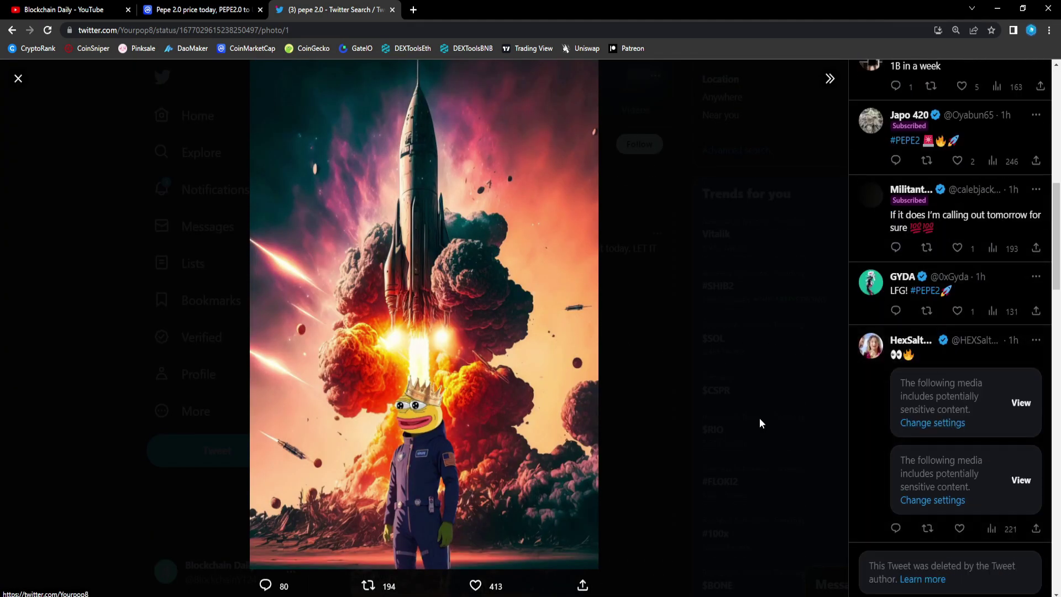
left_click(759, 418)
scroll(659, 442, "down", 4)
scroll(659, 442, "down", 2)
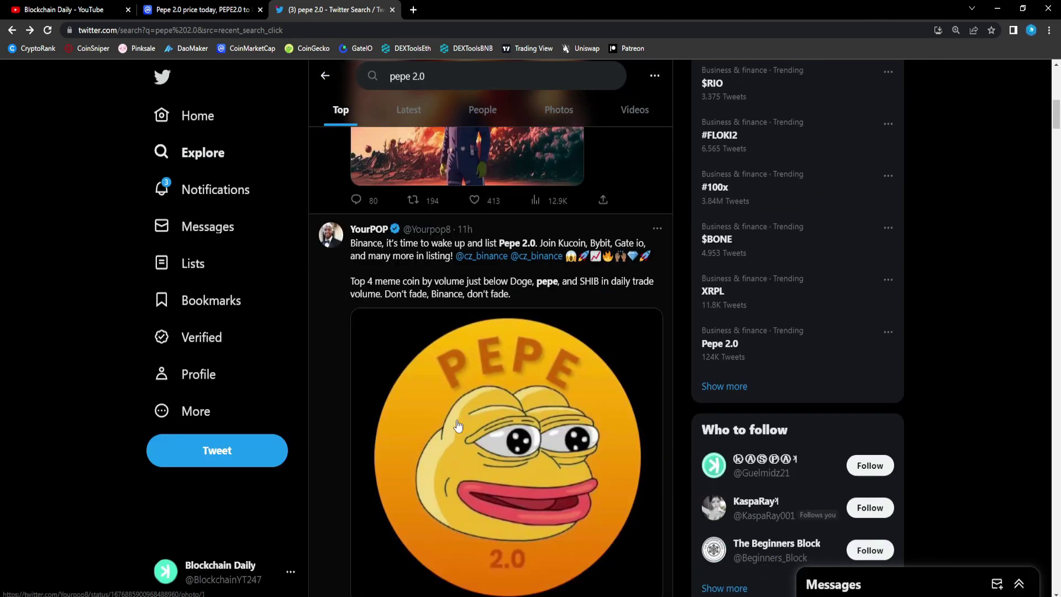
scroll(497, 427, "down", 1)
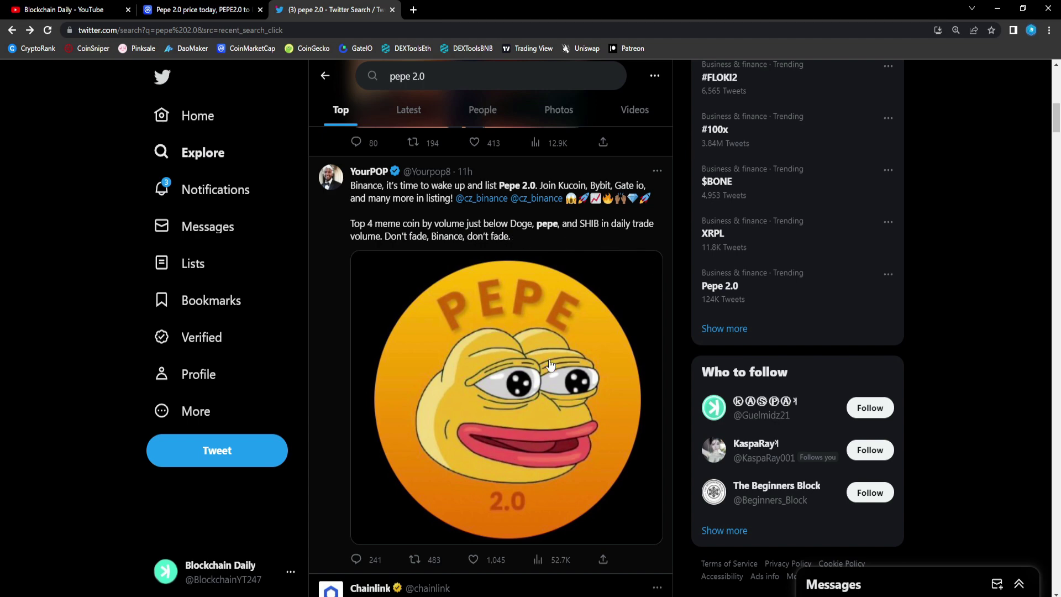
scroll(548, 365, "down", 5)
scroll(547, 365, "down", 5)
scroll(556, 390, "down", 3)
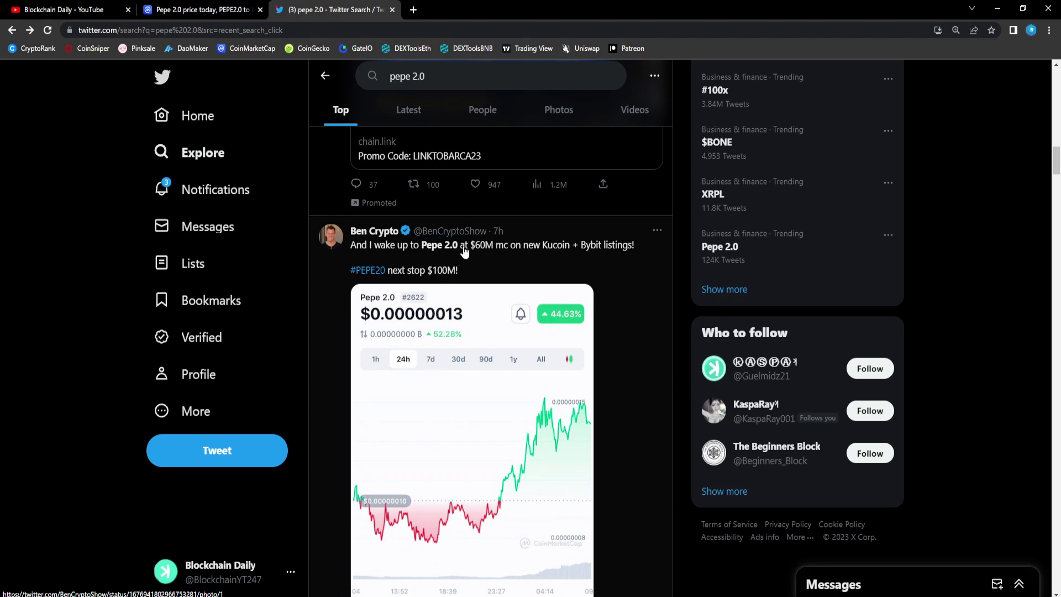
scroll(520, 374, "down", 1)
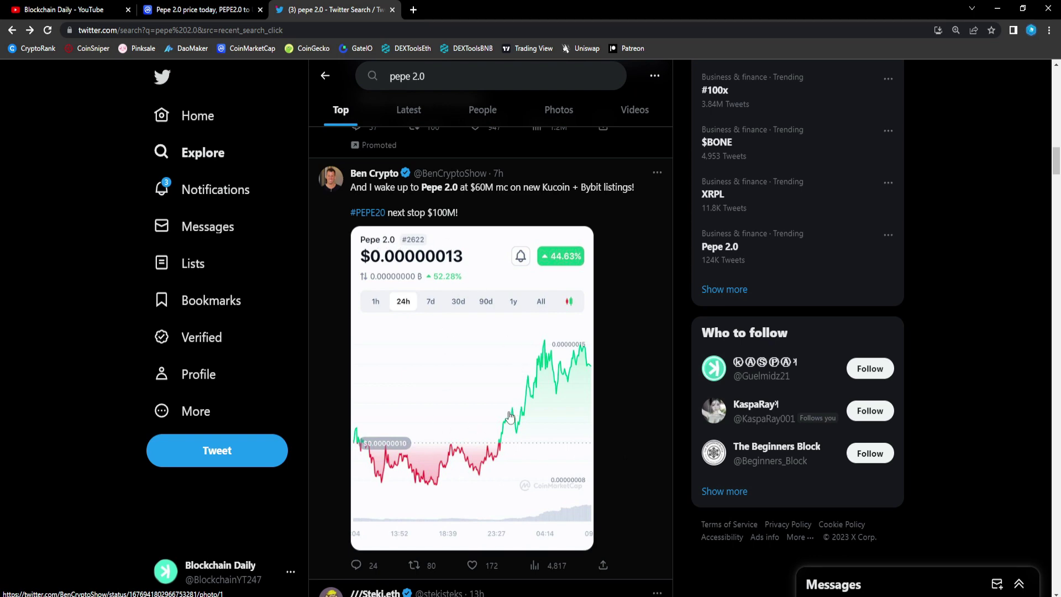
scroll(509, 414, "down", 3)
scroll(509, 415, "down", 2)
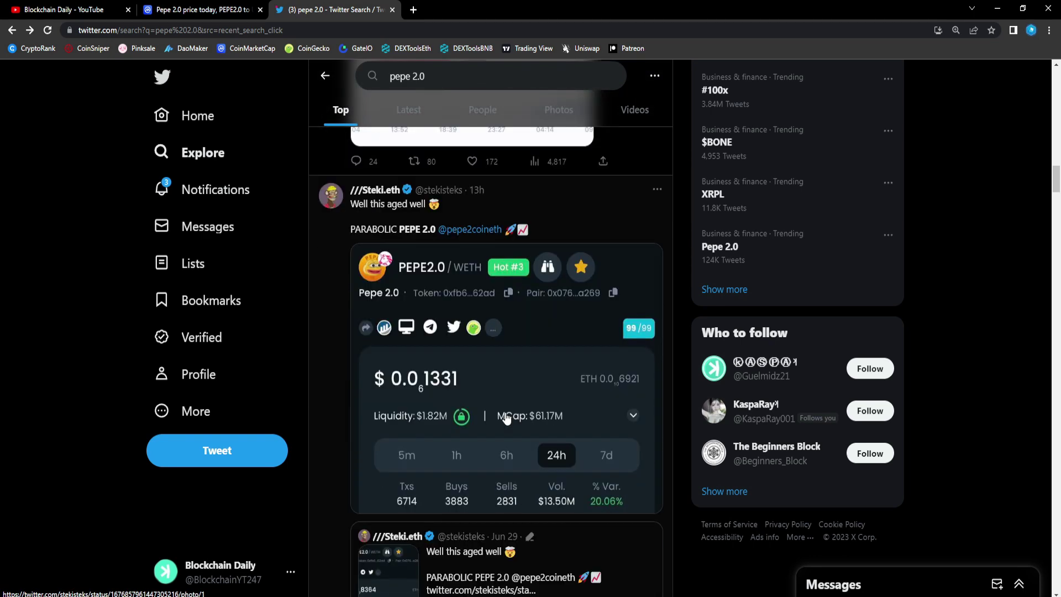
scroll(506, 417, "down", 3)
left_click(496, 423)
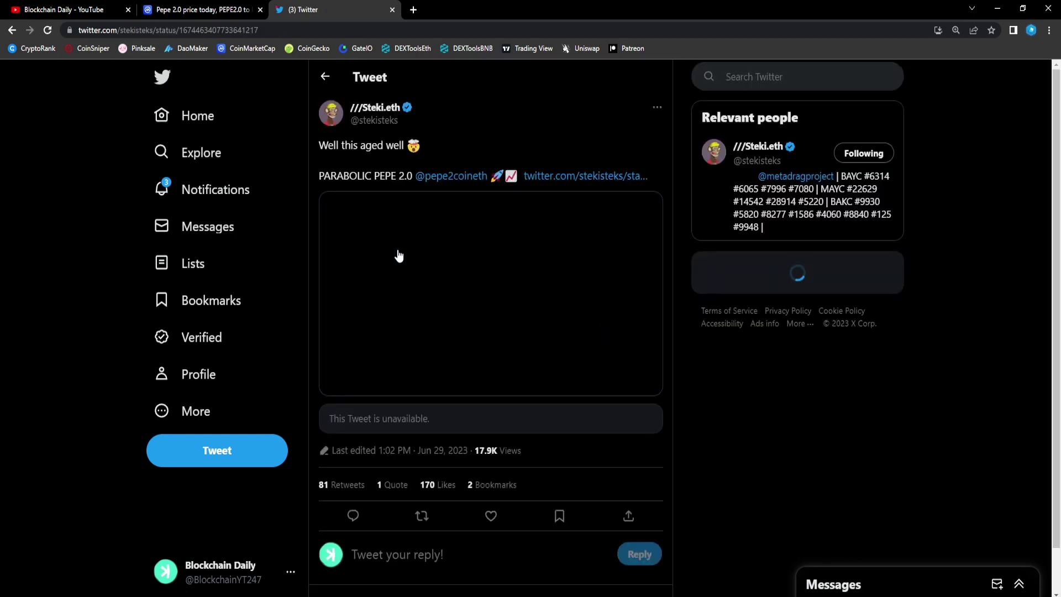
scroll(448, 399, "down", 3)
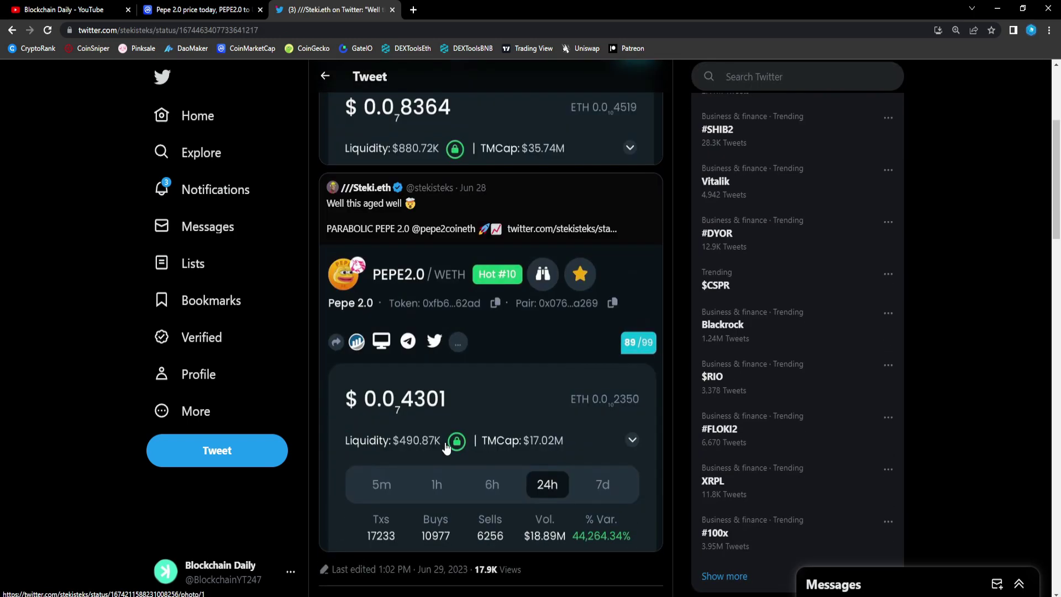
scroll(498, 348, "up", 5)
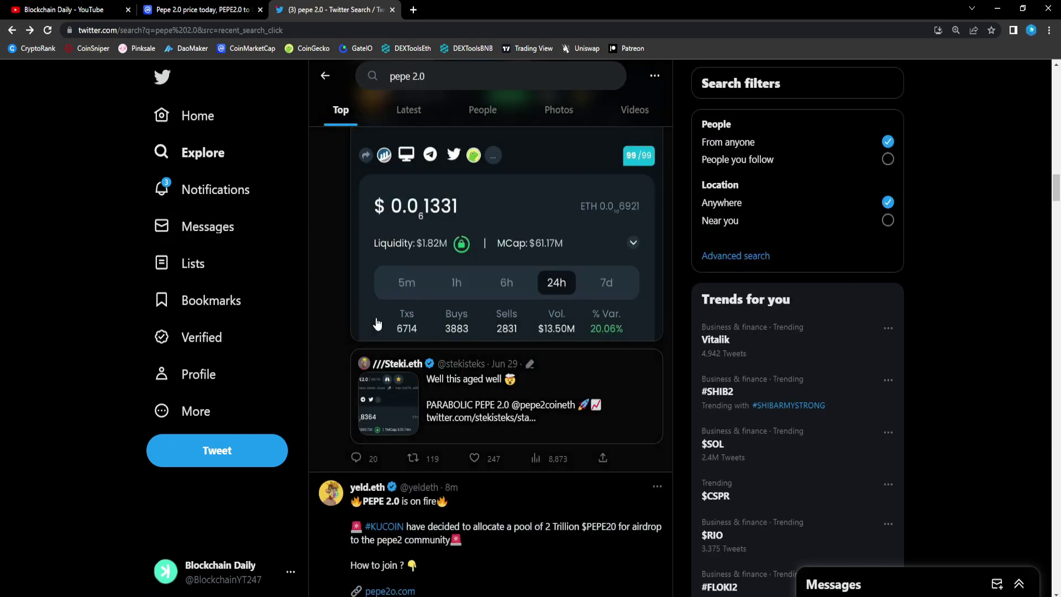
scroll(377, 323, "up", 3)
- Enlarge and close the PEPE2.0 price card image in the search results
left_click(463, 429)
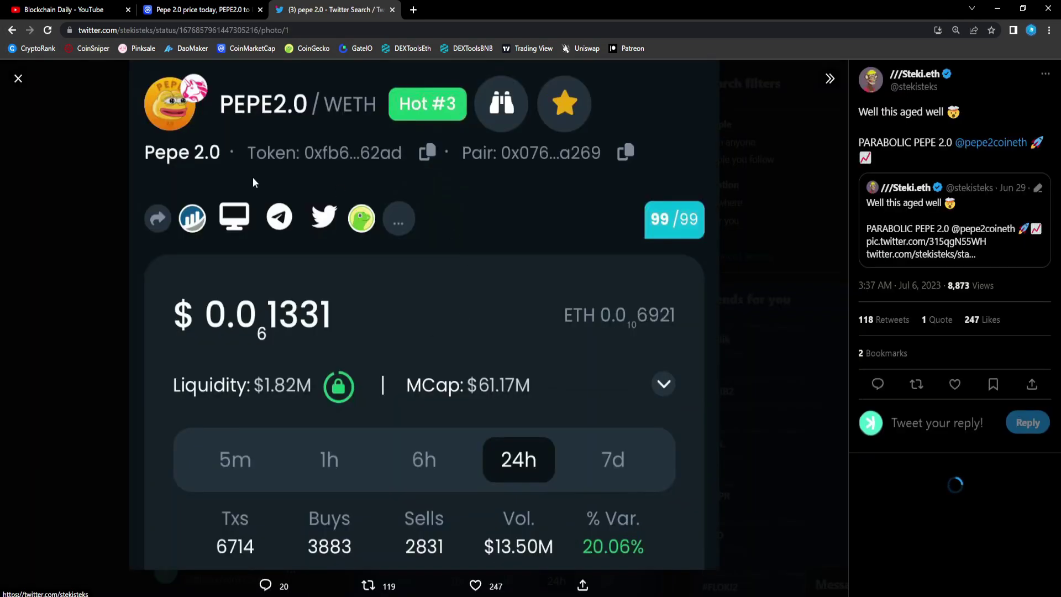
left_click(780, 327)
scroll(639, 382, "down", 5)
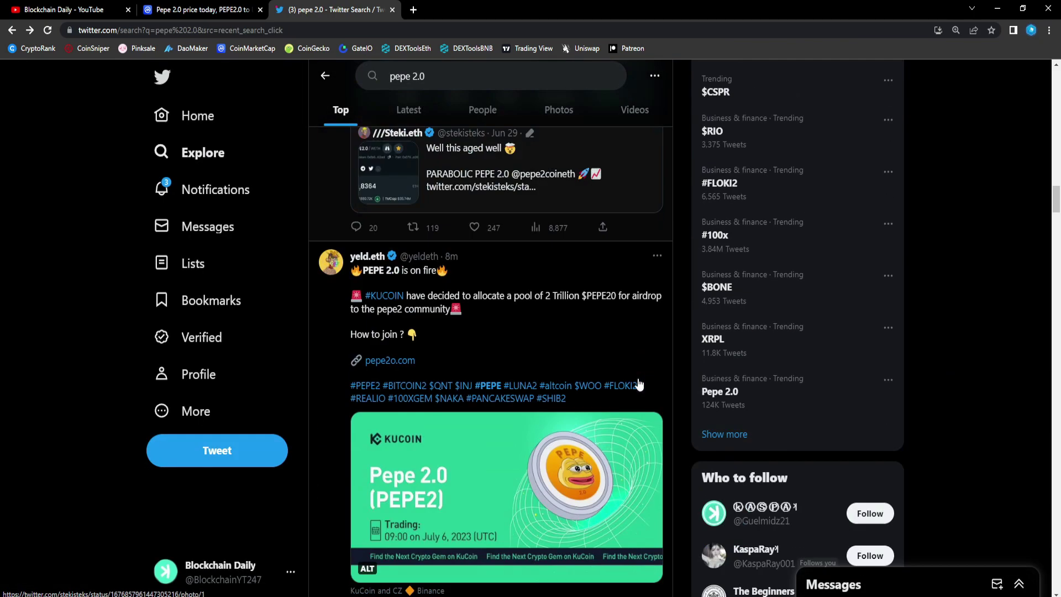
scroll(639, 384, "down", 3)
scroll(639, 384, "down", 3)
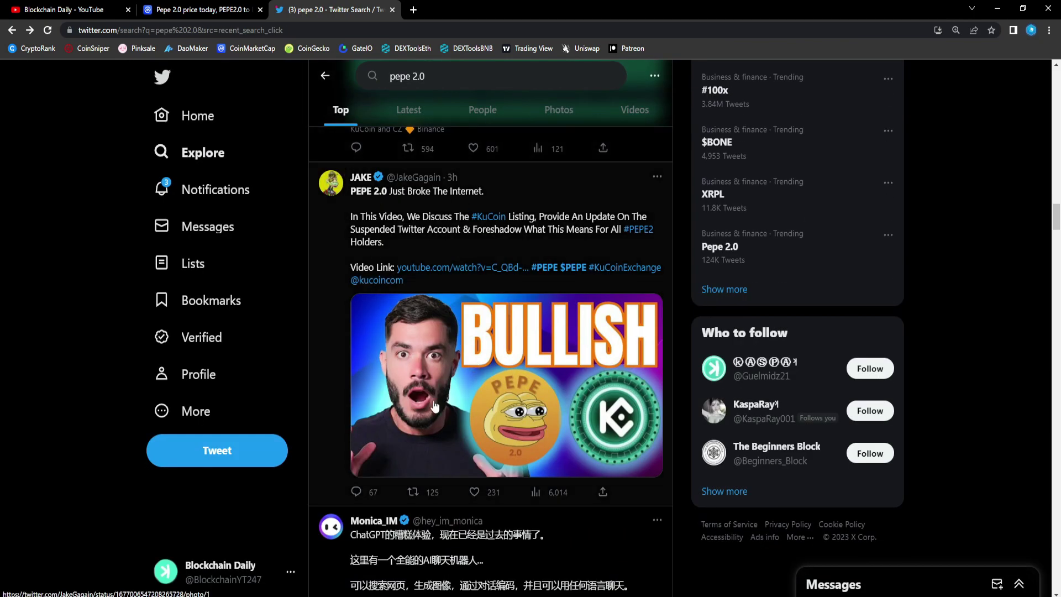
scroll(540, 412, "down", 2)
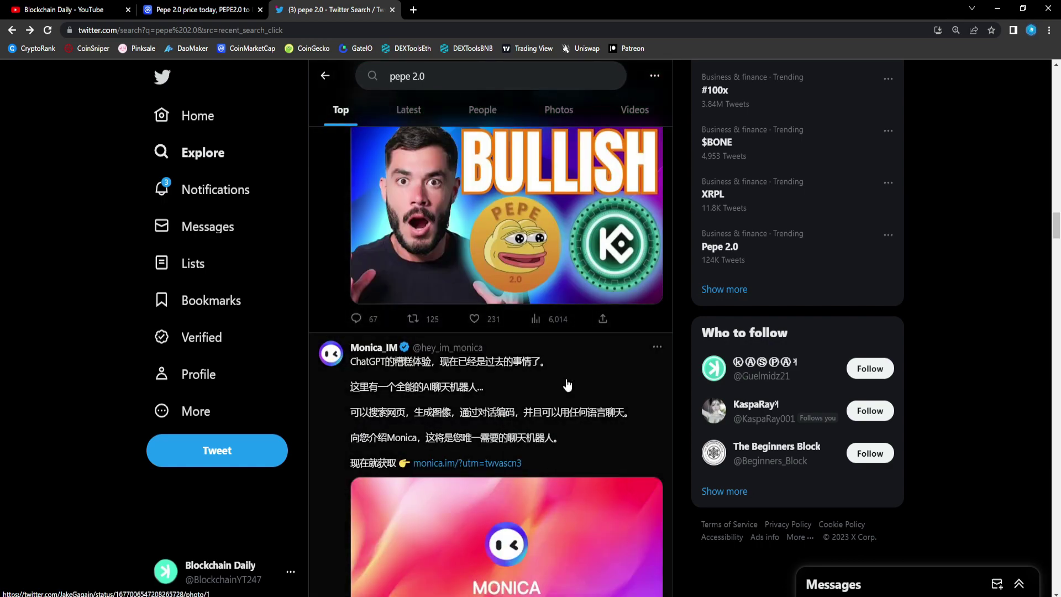
scroll(568, 385, "down", 5)
scroll(568, 385, "down", 5)
scroll(557, 381, "up", 2)
scroll(546, 380, "up", 2)
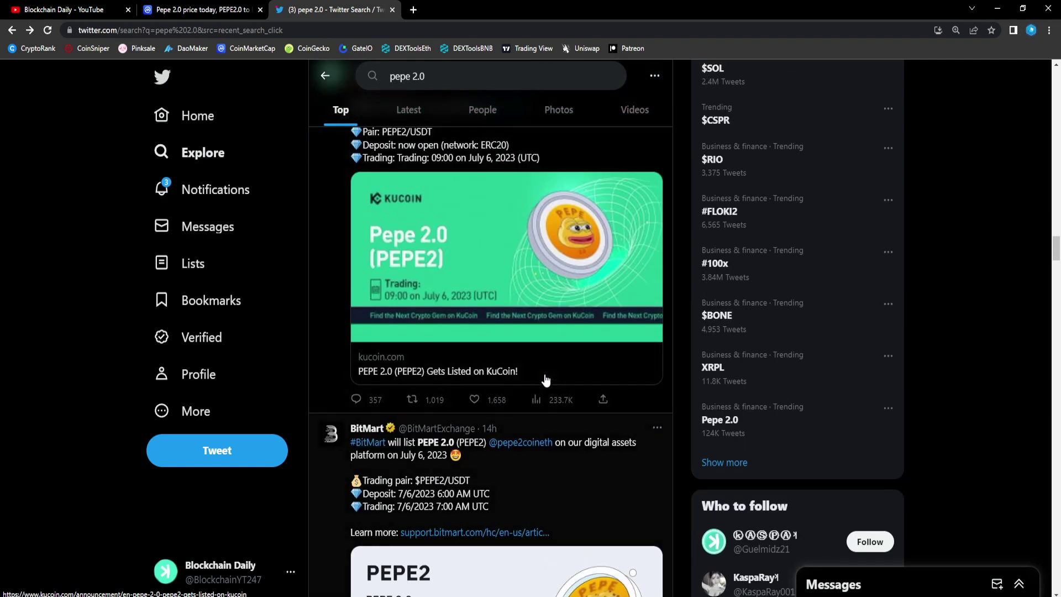
scroll(547, 380, "up", 2)
- Read the KuCoin listing tweet, return to the pepe 2.0 results, then start a new browser tab
left_click(545, 381)
scroll(533, 403, "down", 5)
scroll(533, 403, "down", 5)
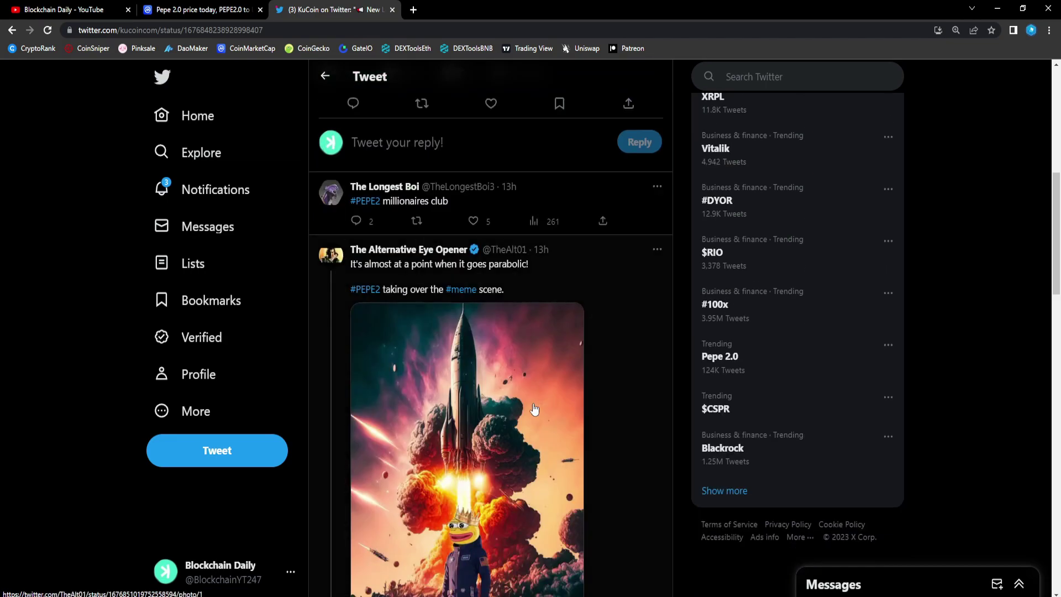
scroll(533, 409, "down", 3)
scroll(533, 407, "down", 4)
scroll(533, 408, "up", 5)
scroll(533, 408, "up", 4)
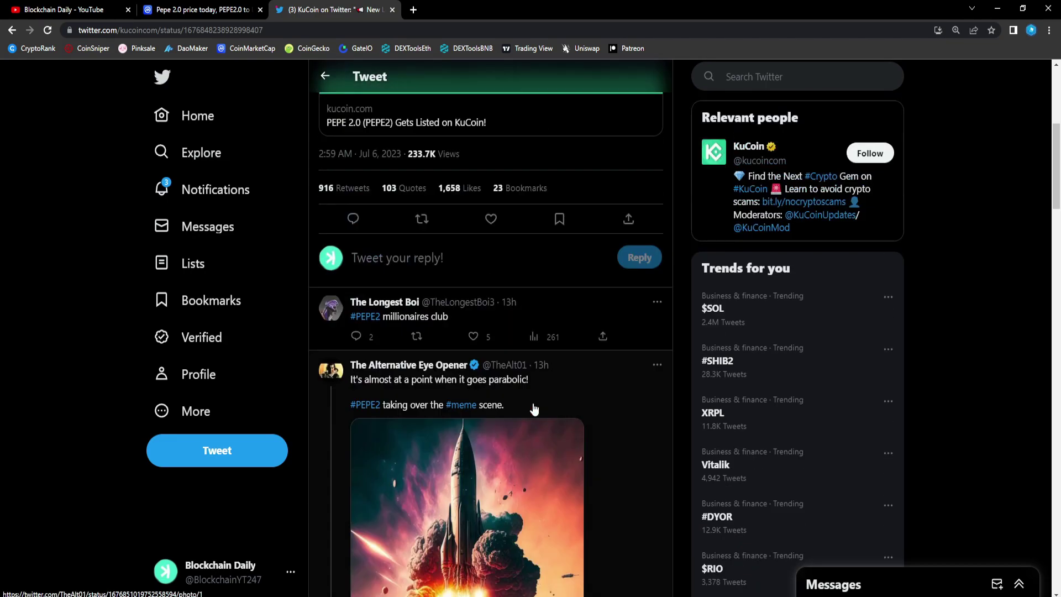
scroll(534, 408, "down", 5)
scroll(534, 408, "down", 6)
scroll(534, 408, "down", 4)
scroll(535, 408, "down", 5)
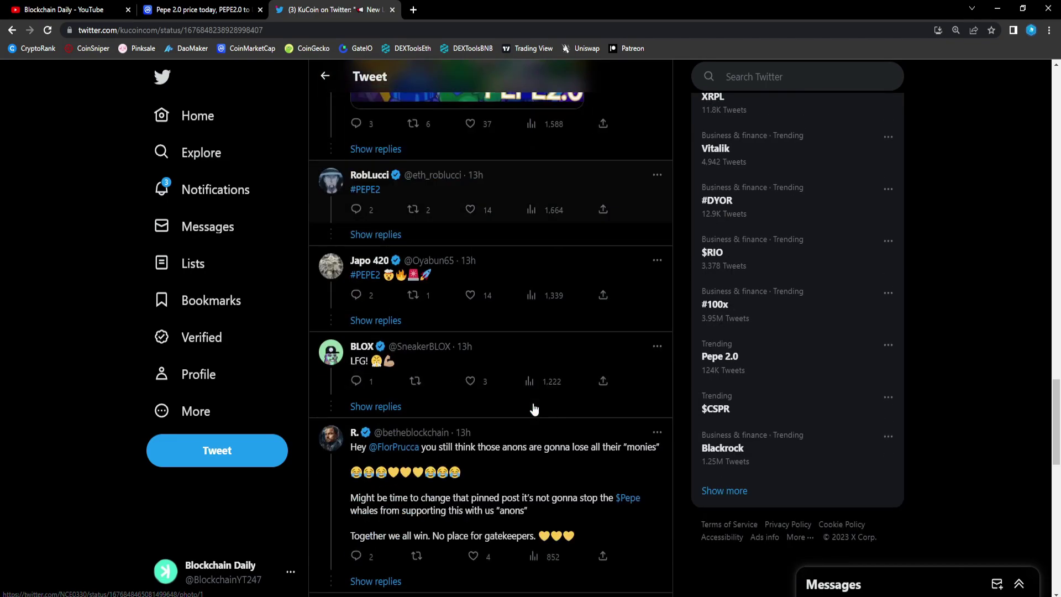
scroll(535, 408, "down", 6)
scroll(534, 409, "down", 6)
scroll(534, 408, "down", 3)
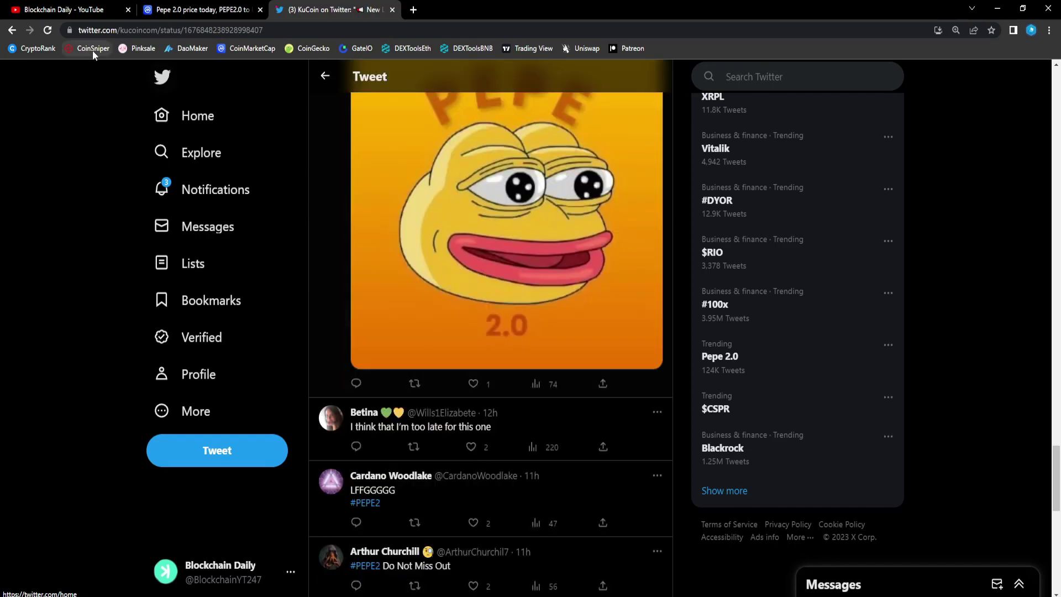
left_click(12, 30)
left_click(200, 8)
left_click(304, 9)
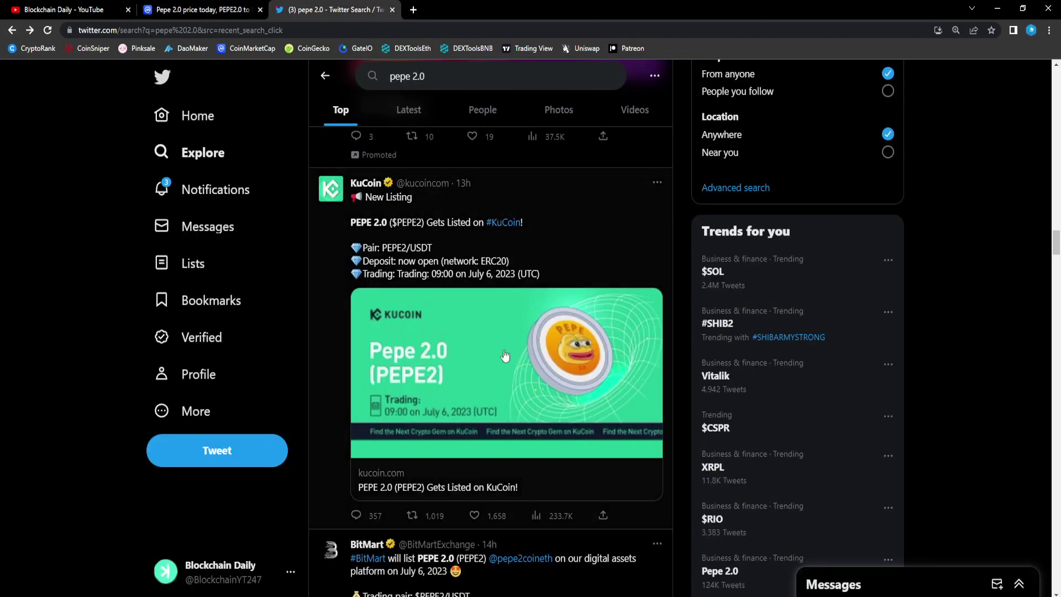
scroll(506, 356, "down", 5)
scroll(505, 382, "down", 3)
scroll(469, 501, "down", 5)
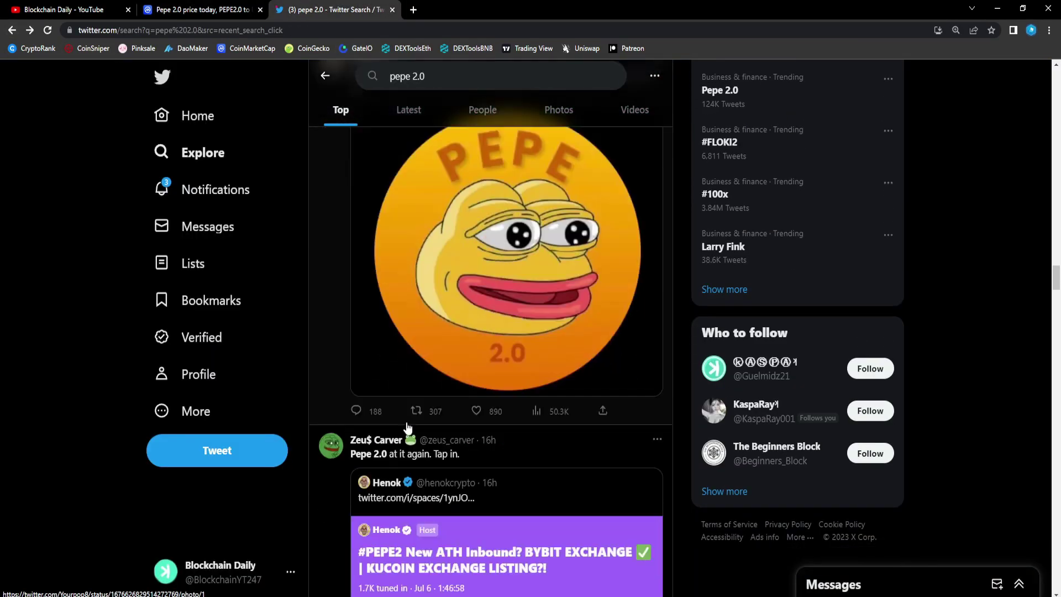
scroll(470, 502, "down", 4)
key("ctrl+t")
- Go to DEXTools Ethereum and open the PEPE2.0/WETH pair from a pepe2.0 search
left_click(411, 48)
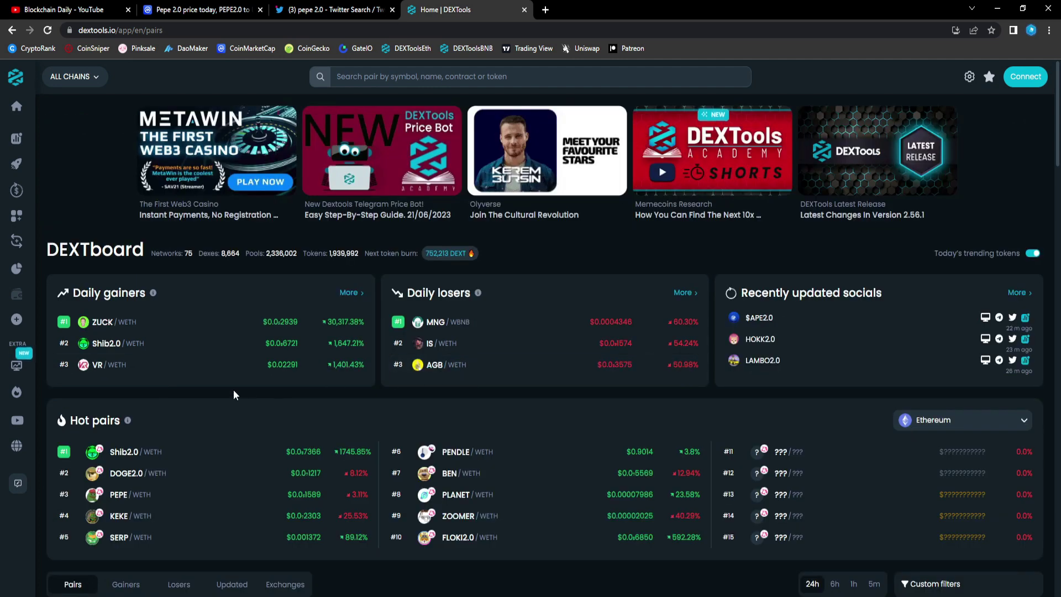
left_click(427, 77)
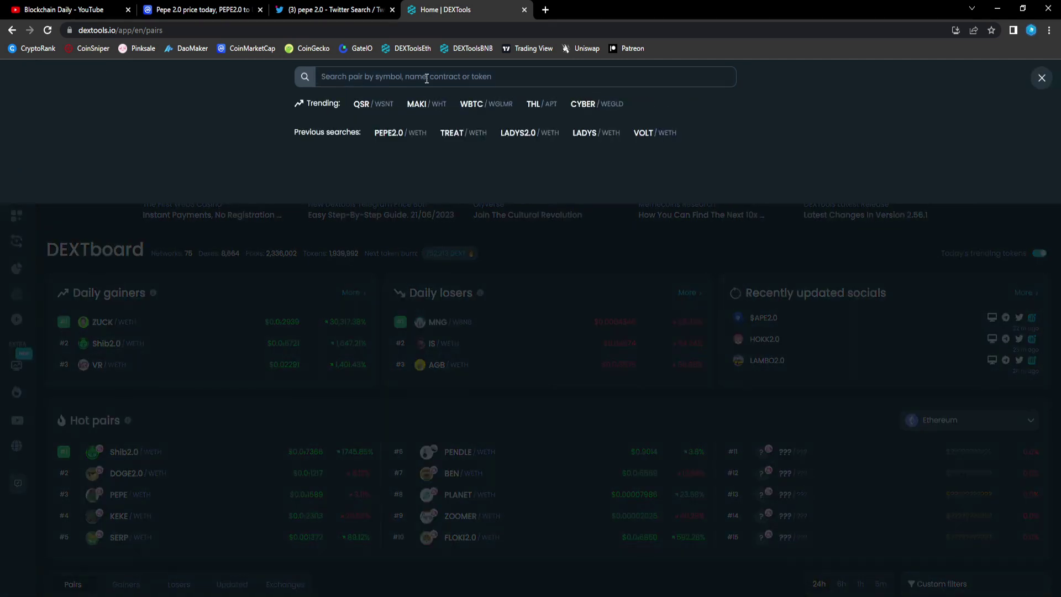
type("pepe2.0")
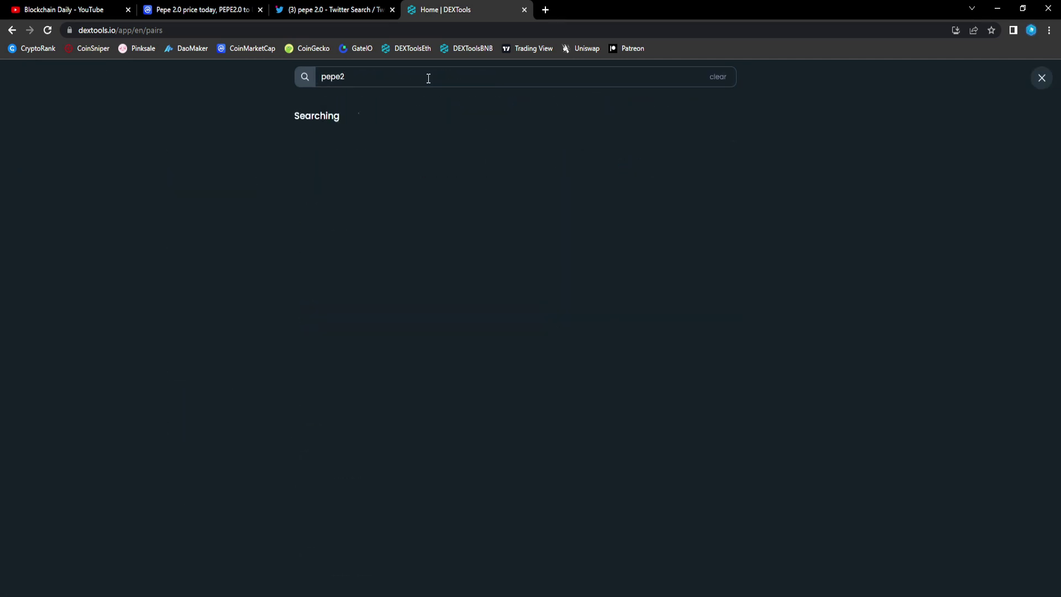
left_click(502, 138)
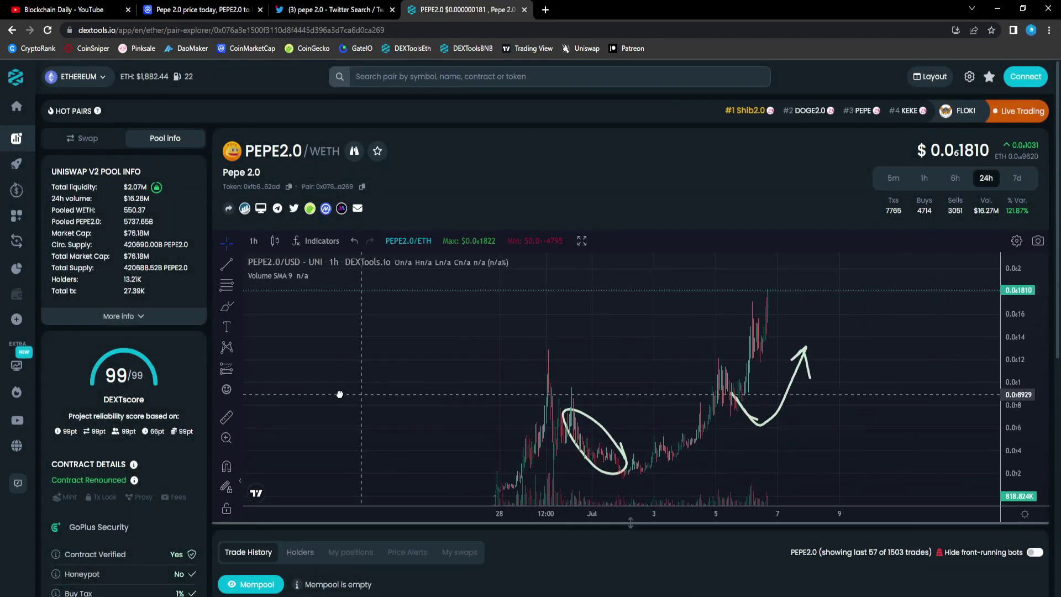
scroll(633, 420, "down", 3)
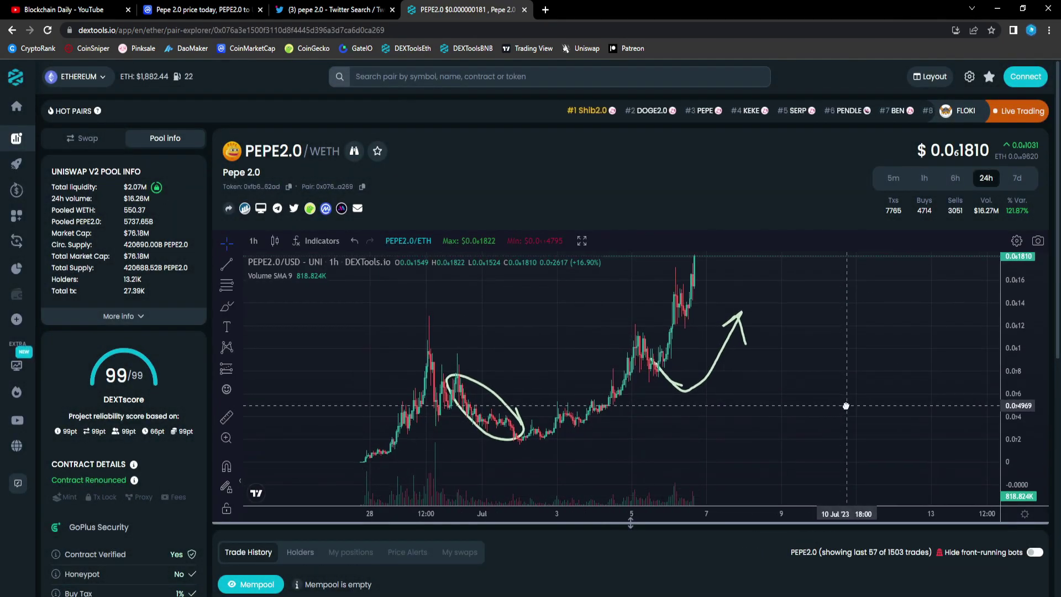
scroll(744, 431, "down", 2)
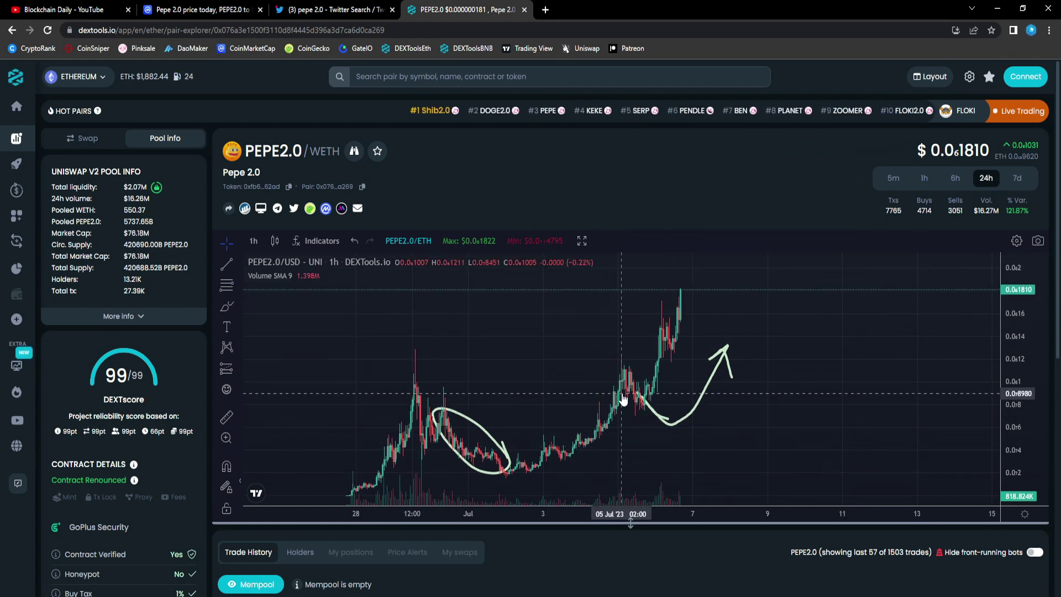
scroll(581, 366, "up", 2)
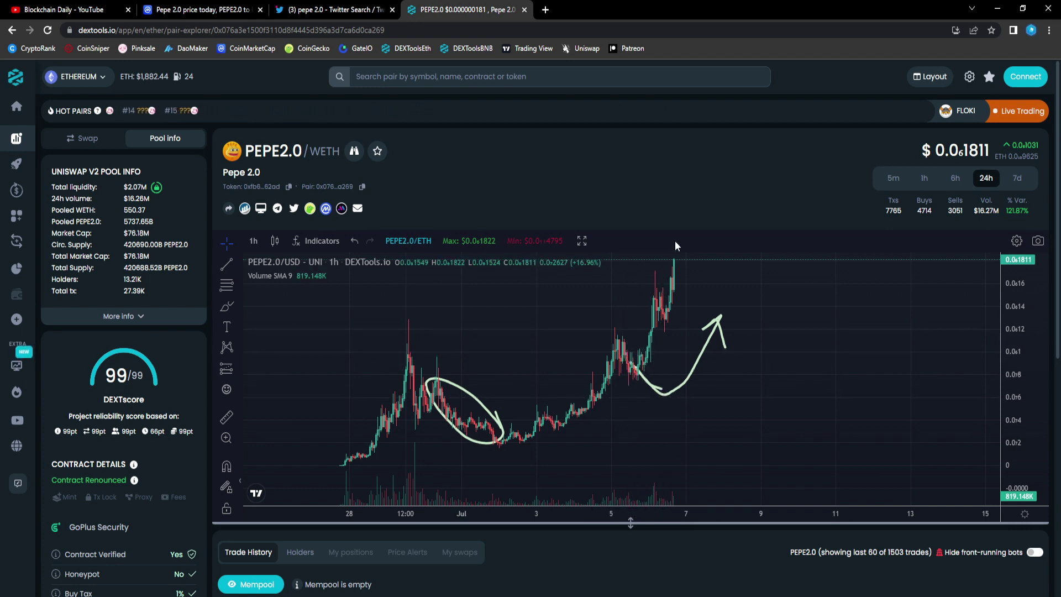
scroll(835, 425, "down", 1)
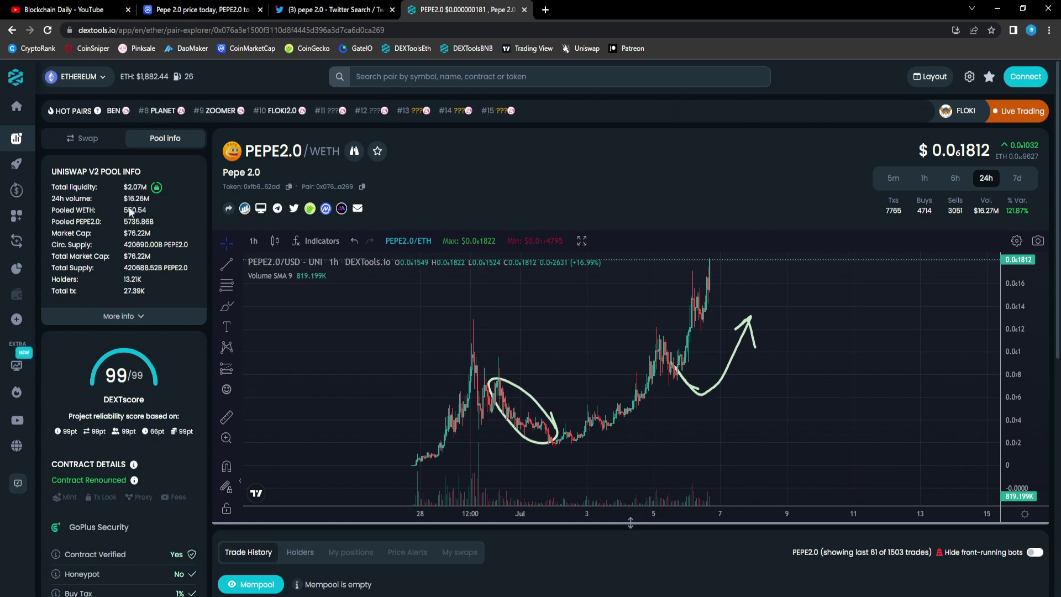
left_click_drag(701, 332, 590, 331)
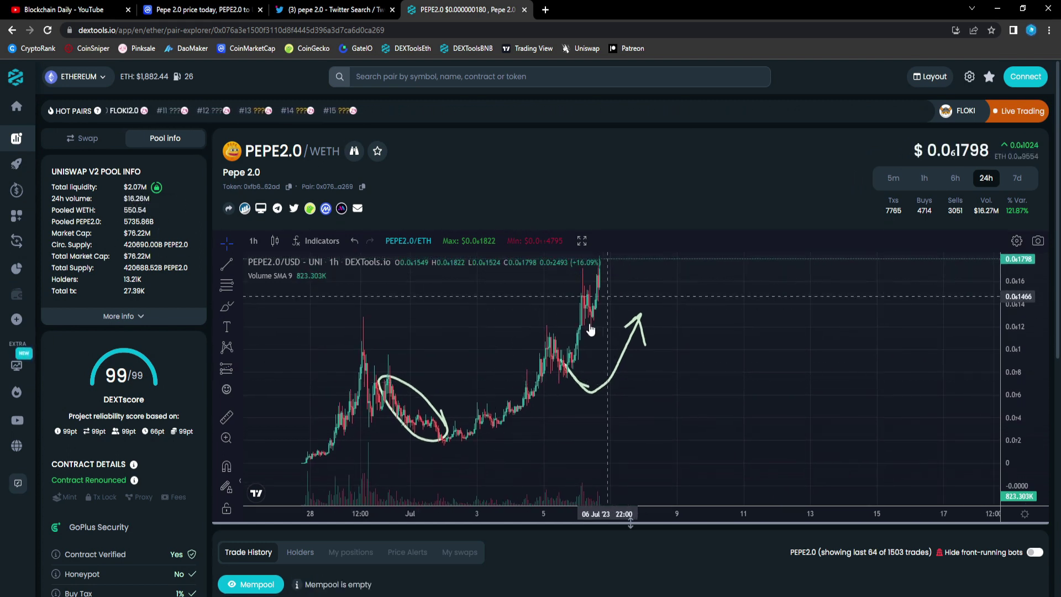
left_click_drag(609, 274, 647, 299)
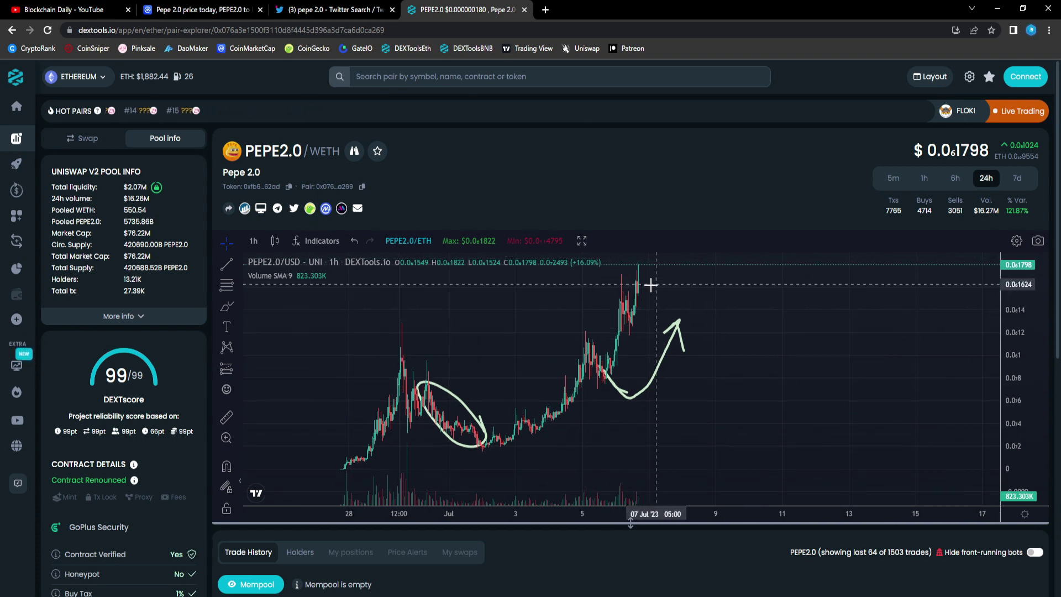
scroll(649, 391, "up", 3)
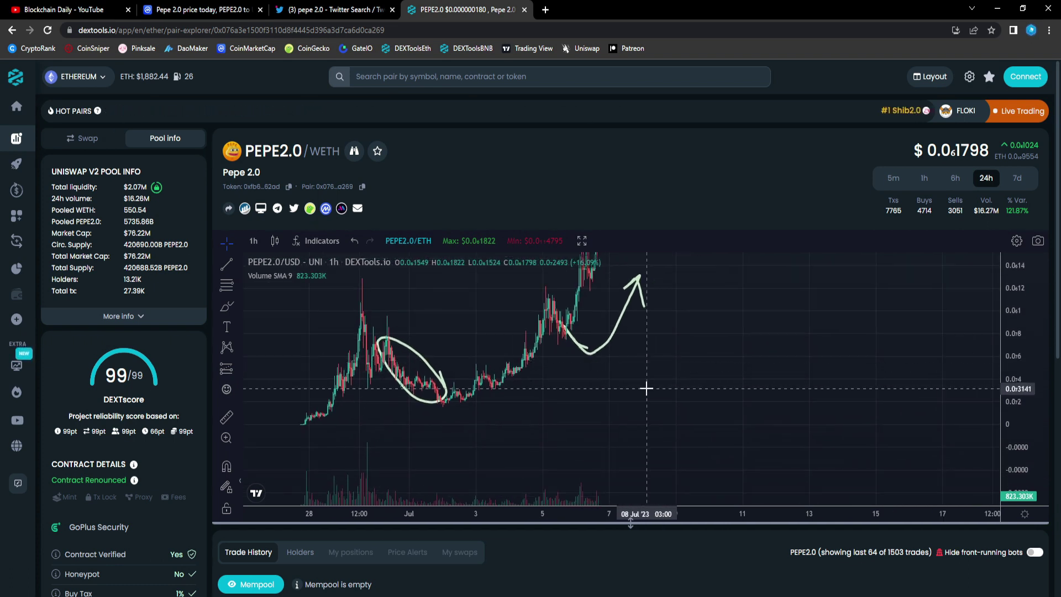
scroll(649, 392, "up", 2)
scroll(648, 391, "up", 2)
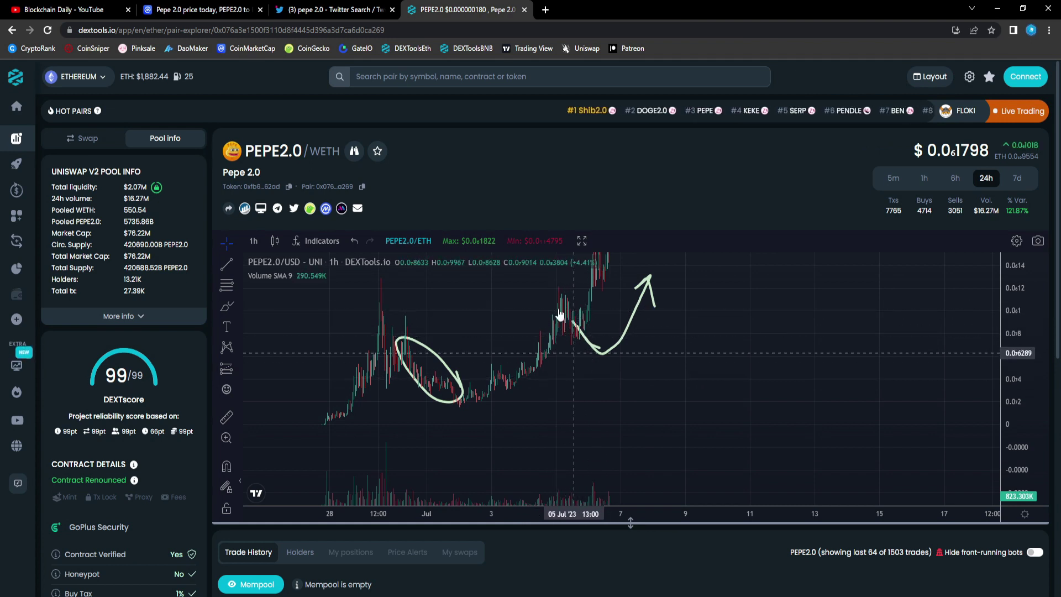
scroll(566, 338, "down", 1)
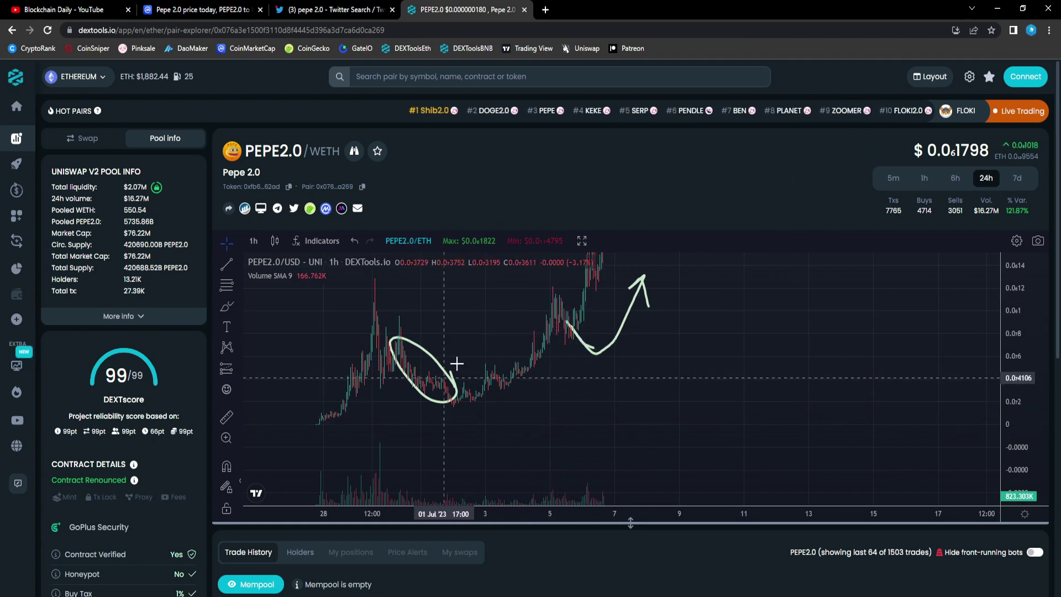
scroll(581, 431, "down", 1)
scroll(592, 440, "down", 1)
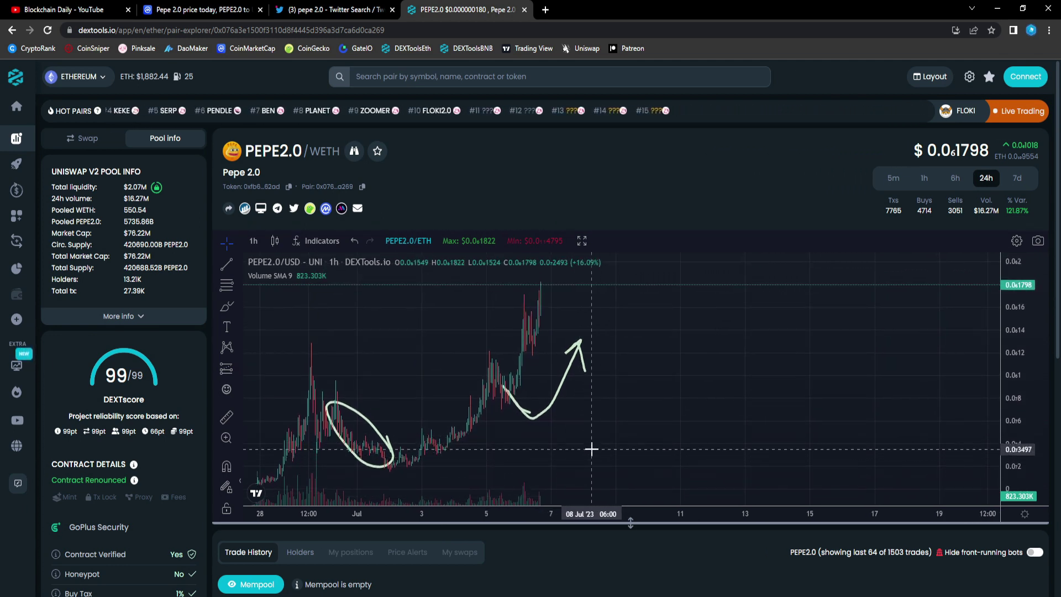
scroll(592, 450, "up", 1)
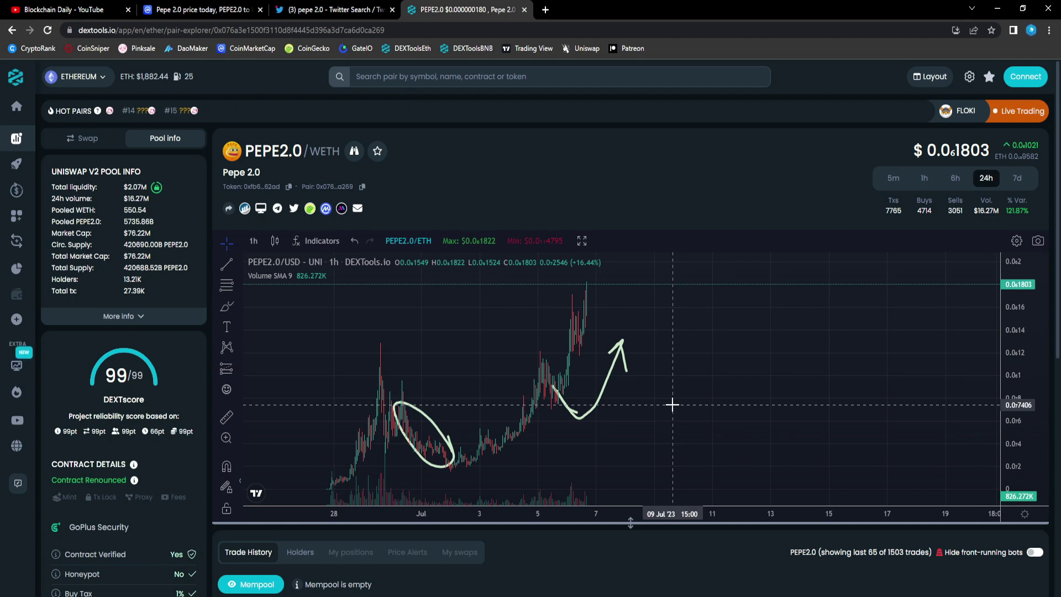
scroll(673, 405, "down", 2)
scroll(726, 394, "up", 2)
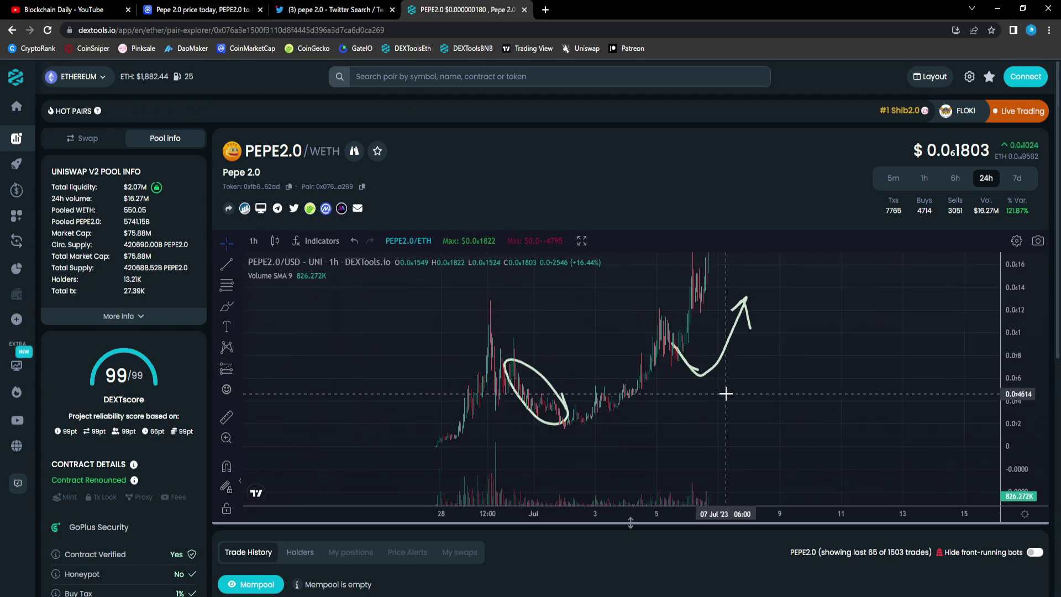
scroll(1019, 332, "down", 2)
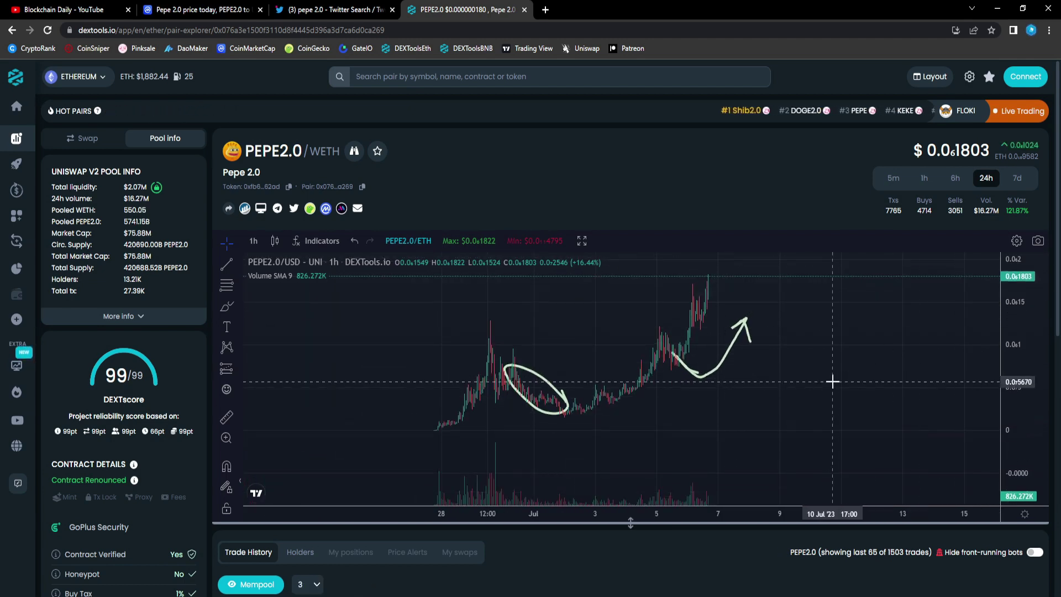
- In a new tab, navigate to comparemarketcap.com's Pepe vs Dogecoin comparison
left_click(545, 10)
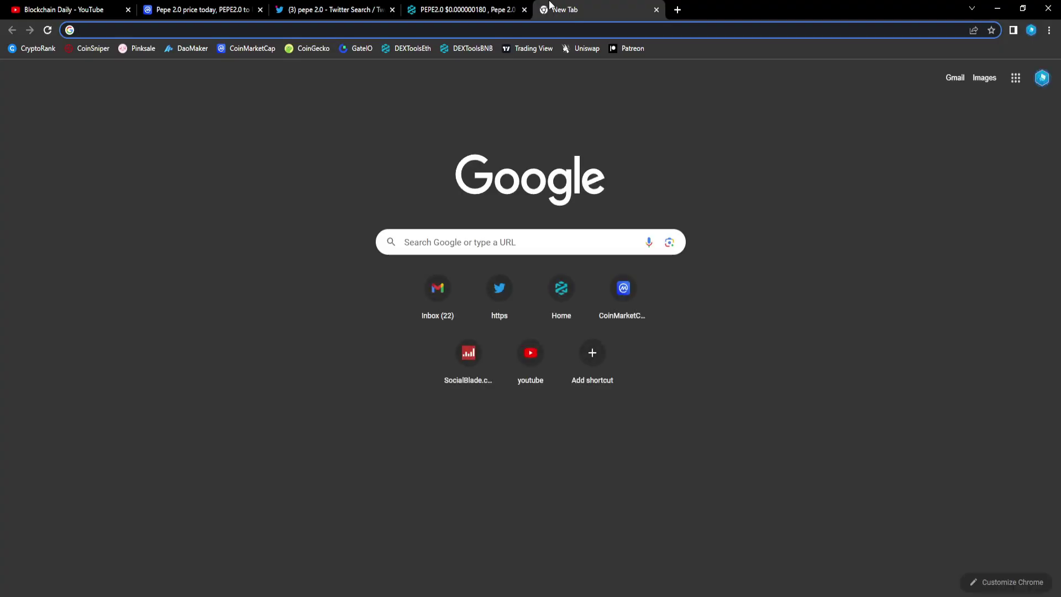
type("compar")
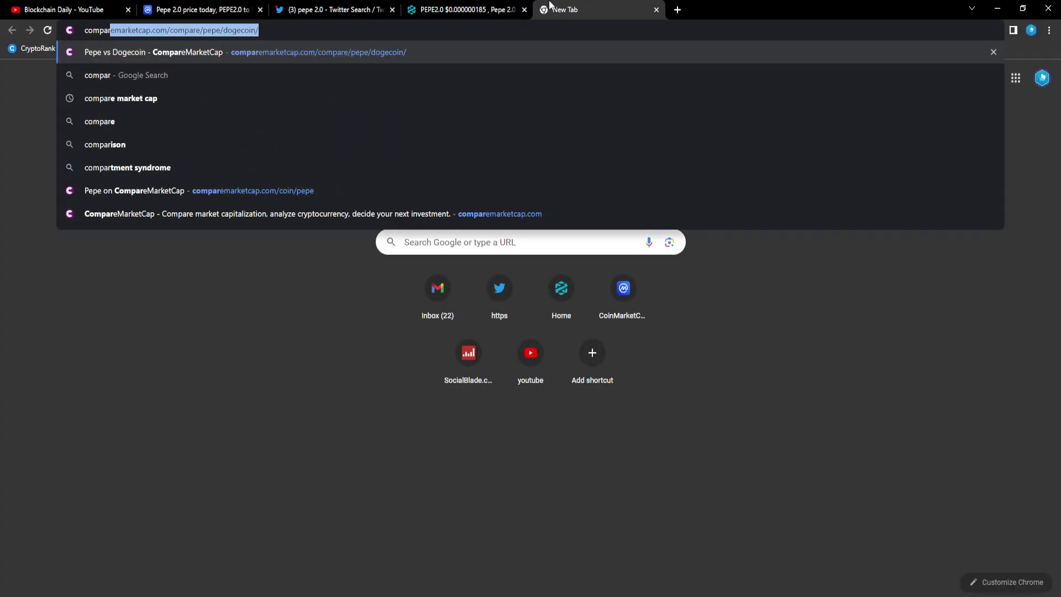
key("Return")
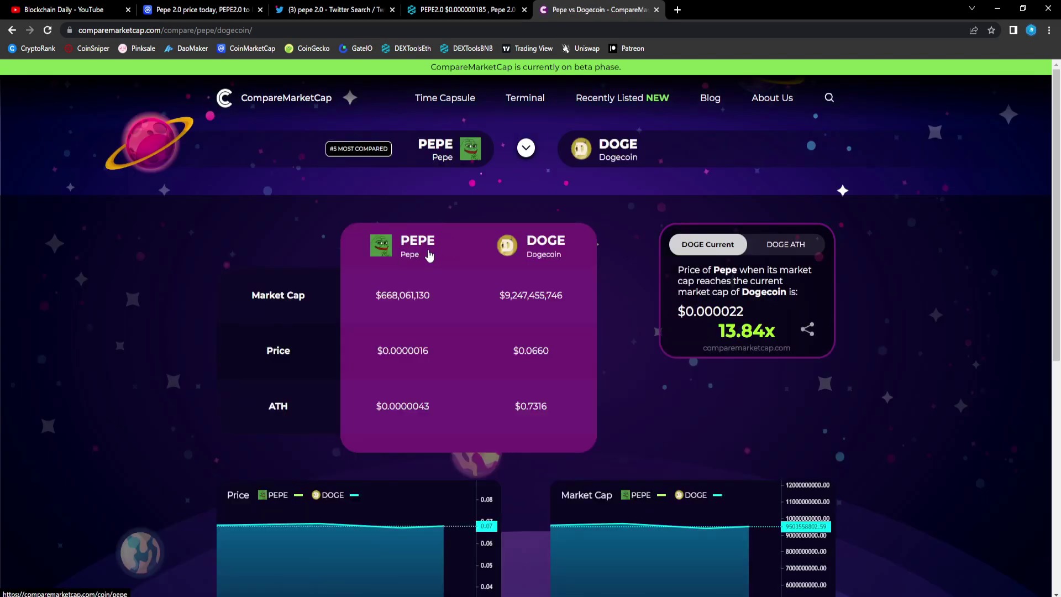
- Set the comparison to PEPE2.0 versus Pepe and run it
left_click(480, 233)
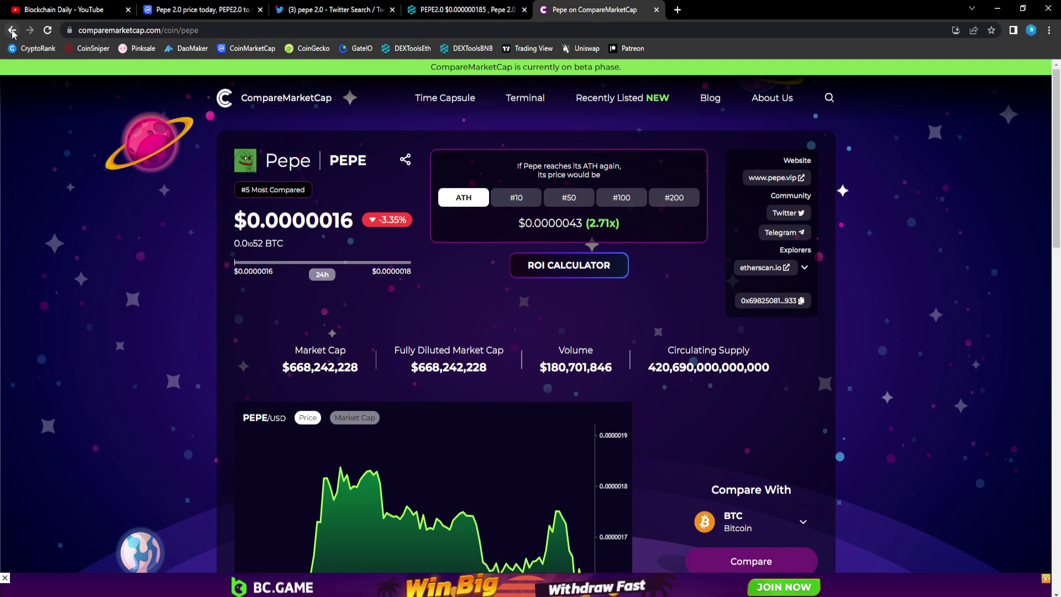
left_click(12, 30)
left_click(526, 148)
left_click(525, 198)
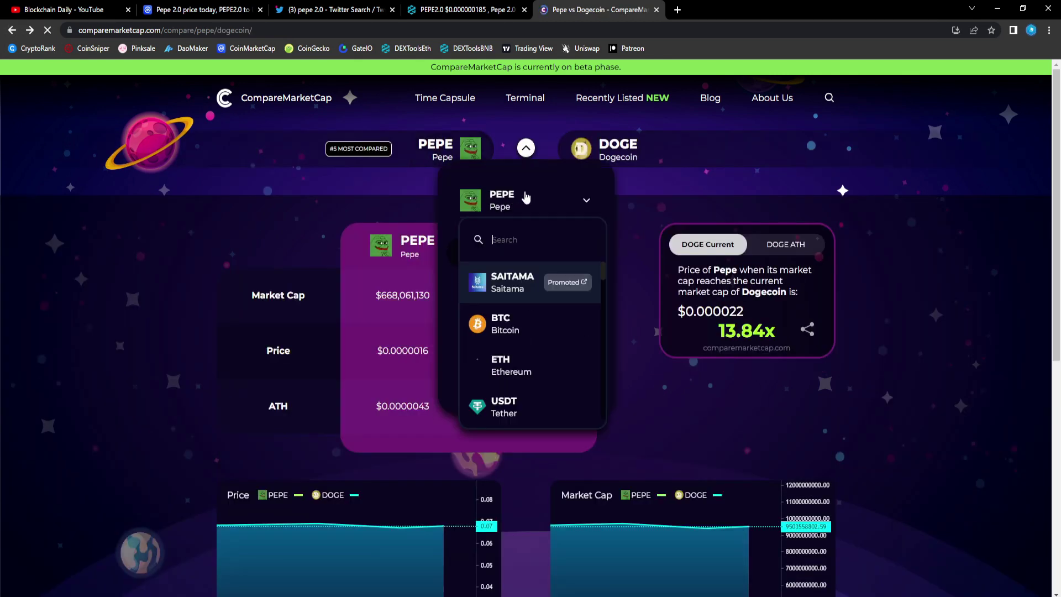
type("pepe2")
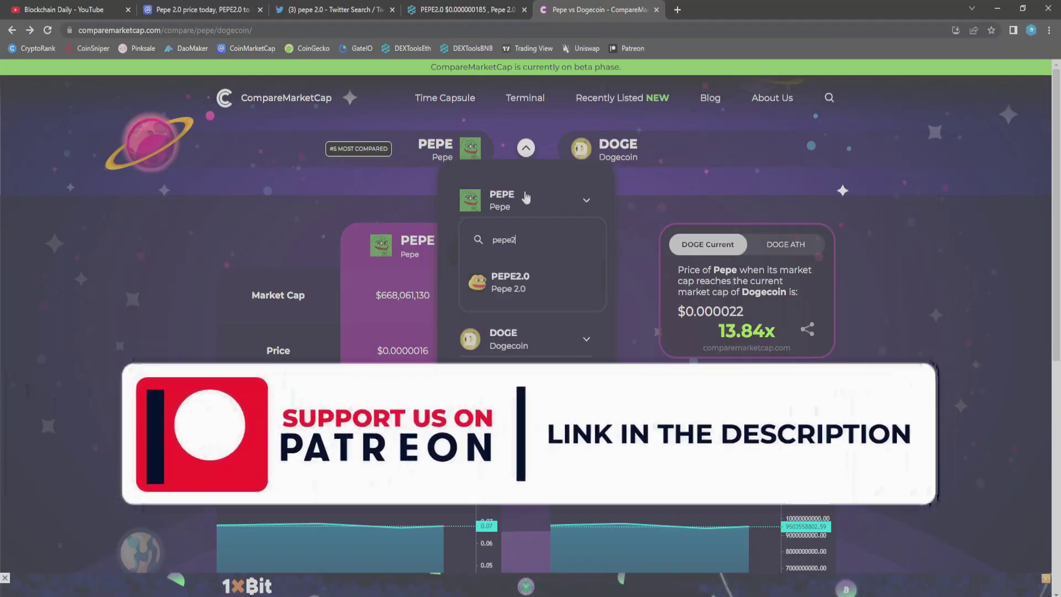
left_click(510, 282)
scroll(506, 265, "down", 2)
left_click(525, 212)
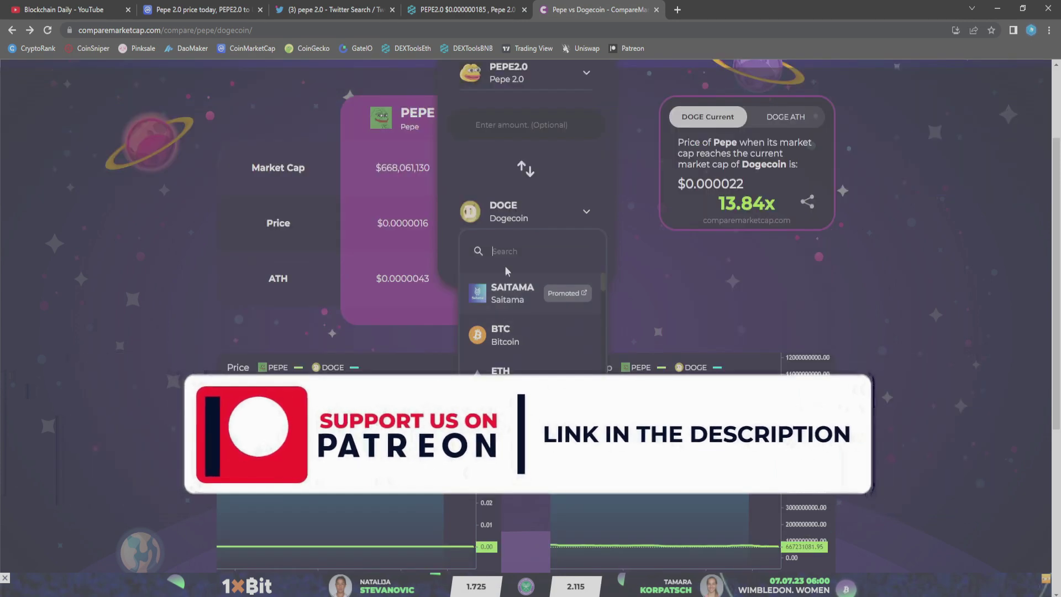
type("pepe")
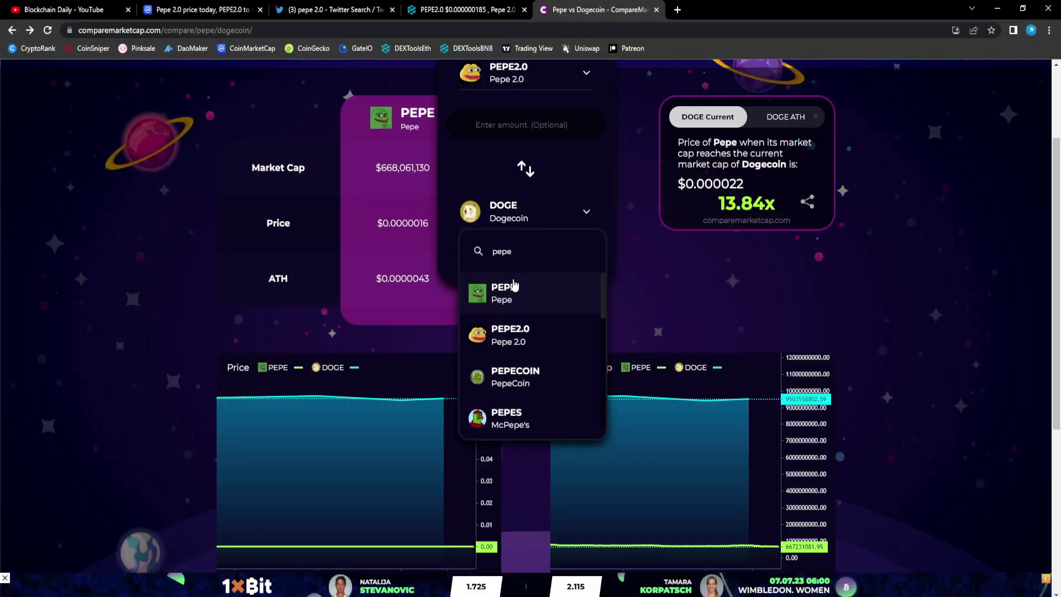
left_click(514, 292)
left_click(526, 259)
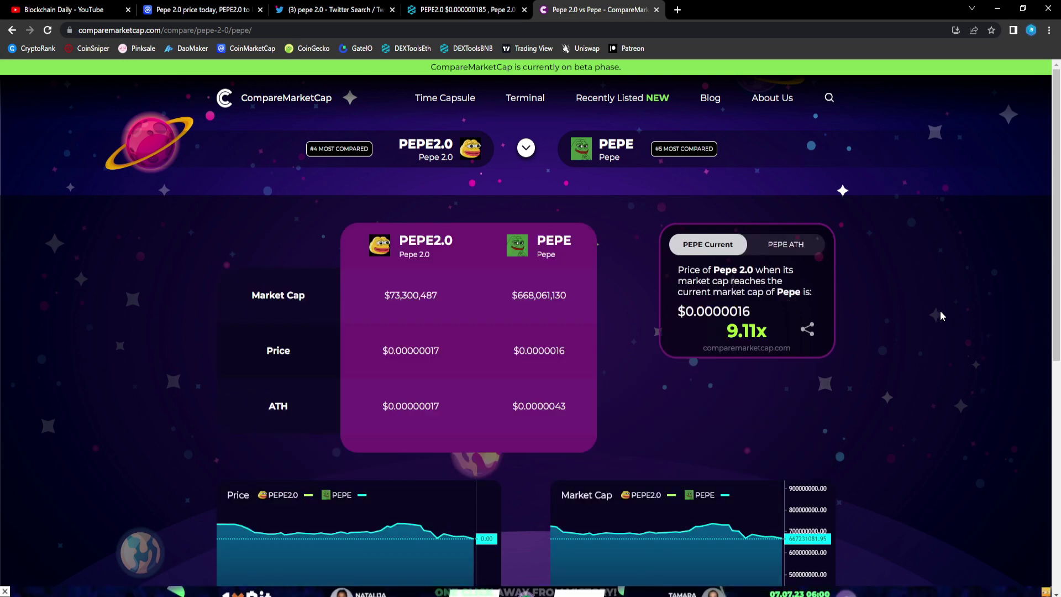
- Toggle between Pepe's ATH and current market-cap multiples (9.11x current), then launch Calculator
left_click(803, 247)
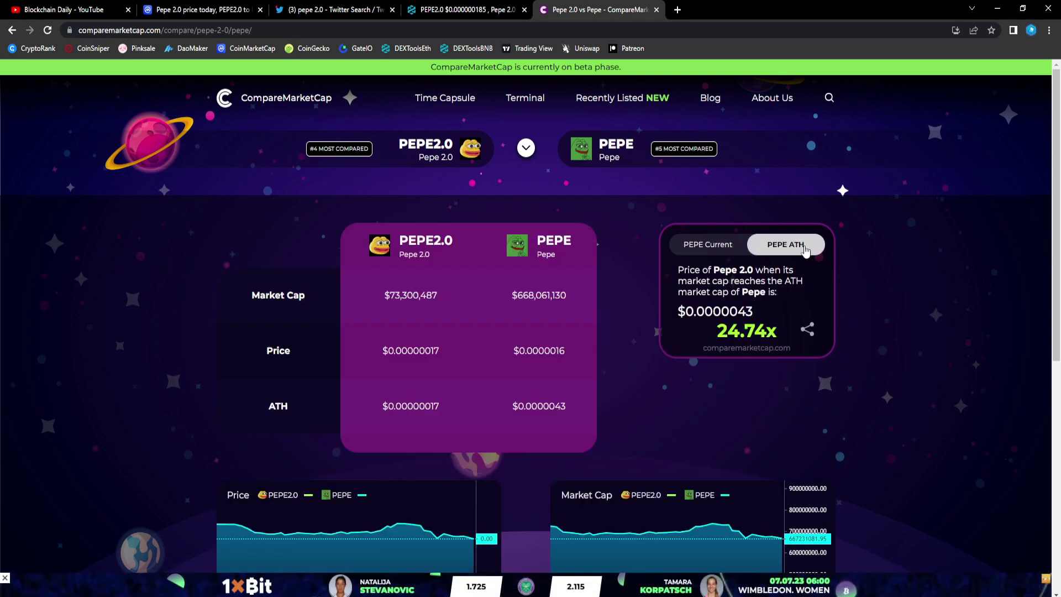
left_click(729, 243)
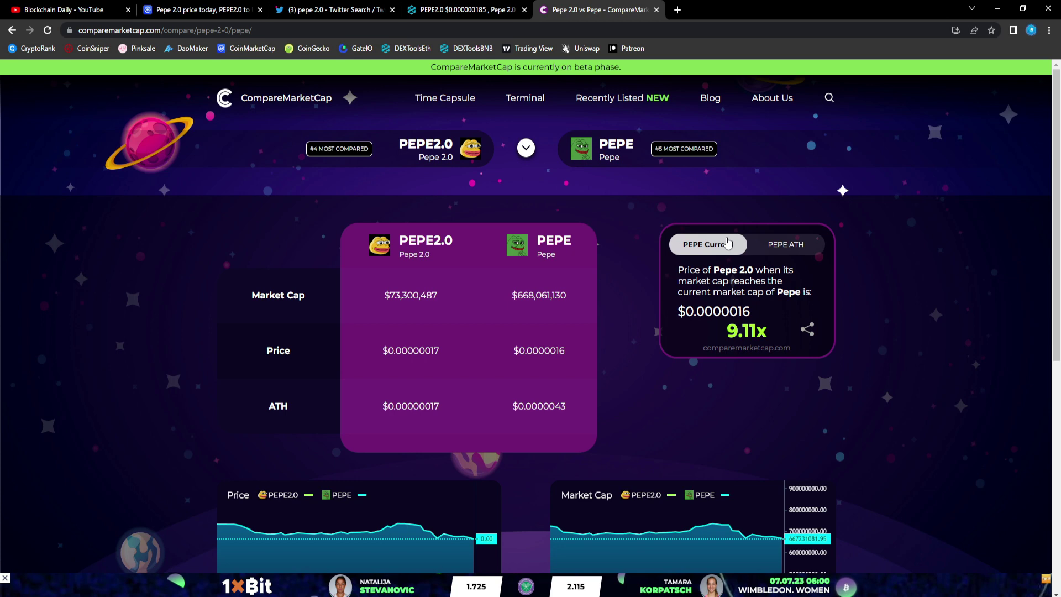
left_click(773, 247)
left_click(731, 251)
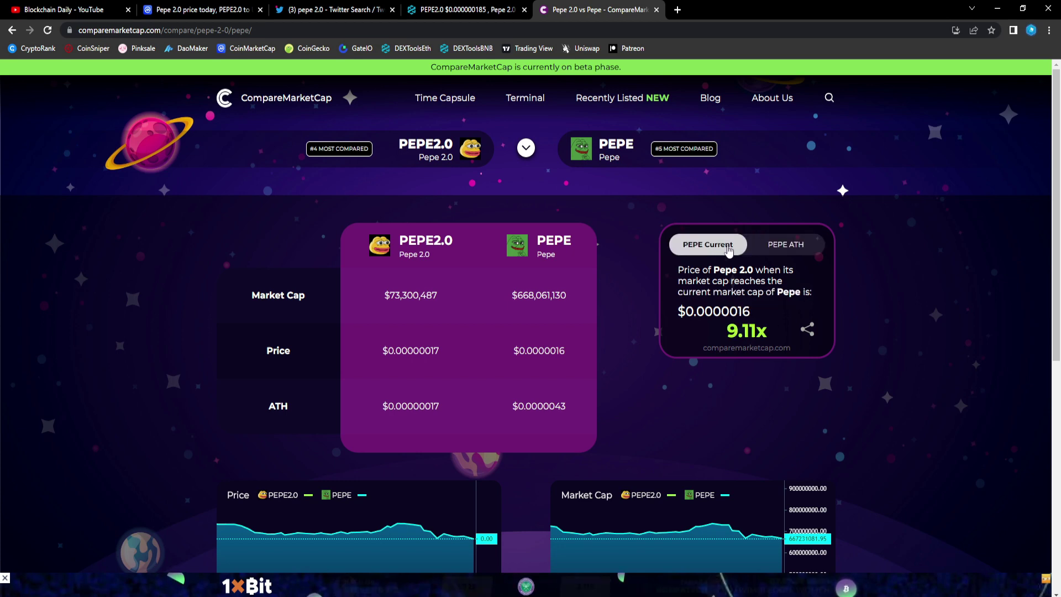
key("XF86Calculator")
type("500")
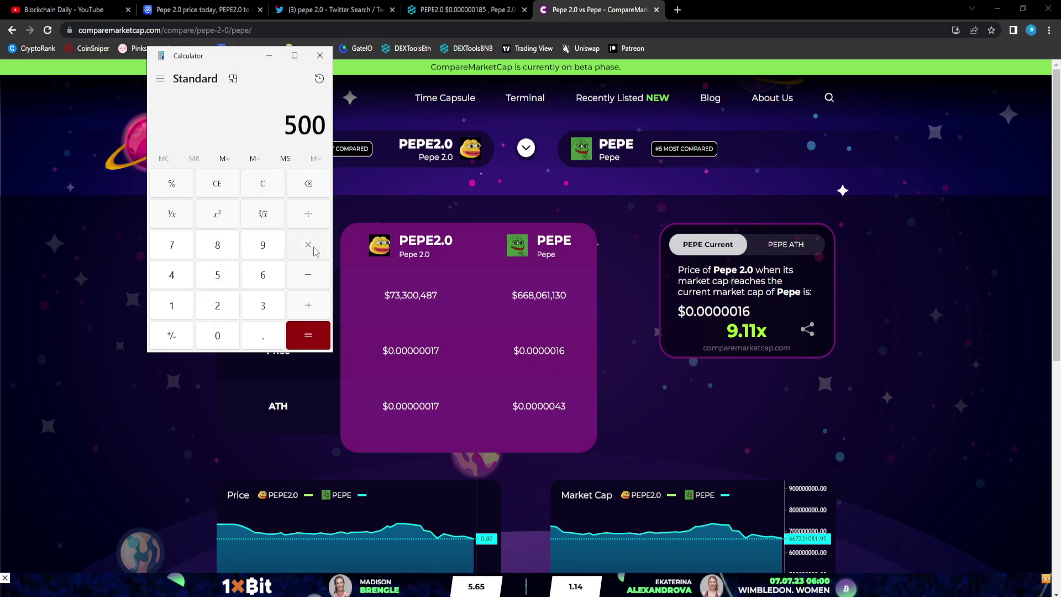
- Compute 500 × 24.74 = 12,370 using Pepe's ATH multiple, then pan the DEXTools PEPE2.0 chart
left_click(308, 245)
left_click(262, 245)
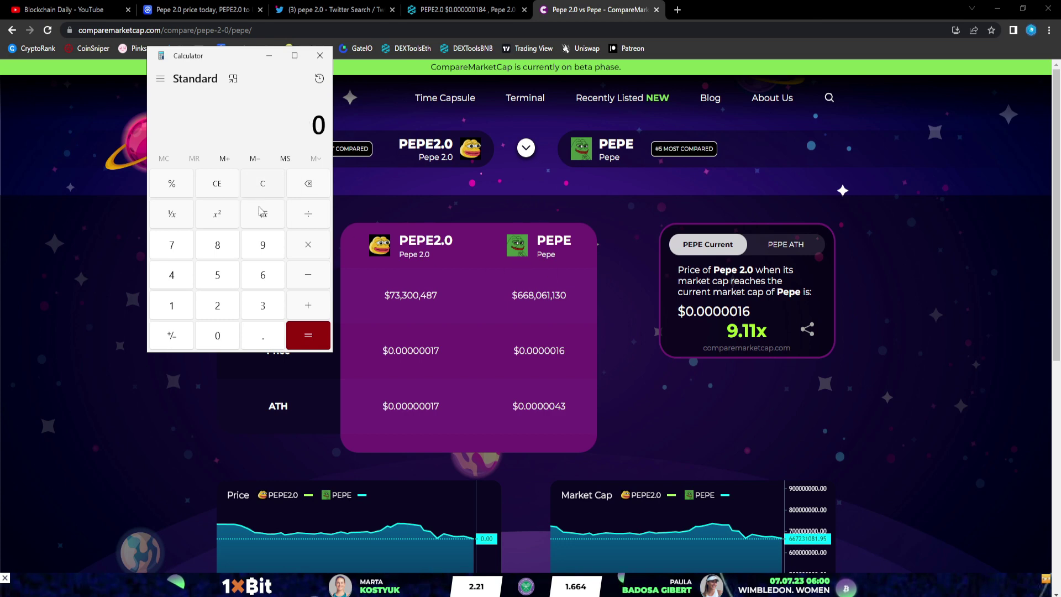
left_click(218, 275)
left_click(217, 335)
left_click(787, 244)
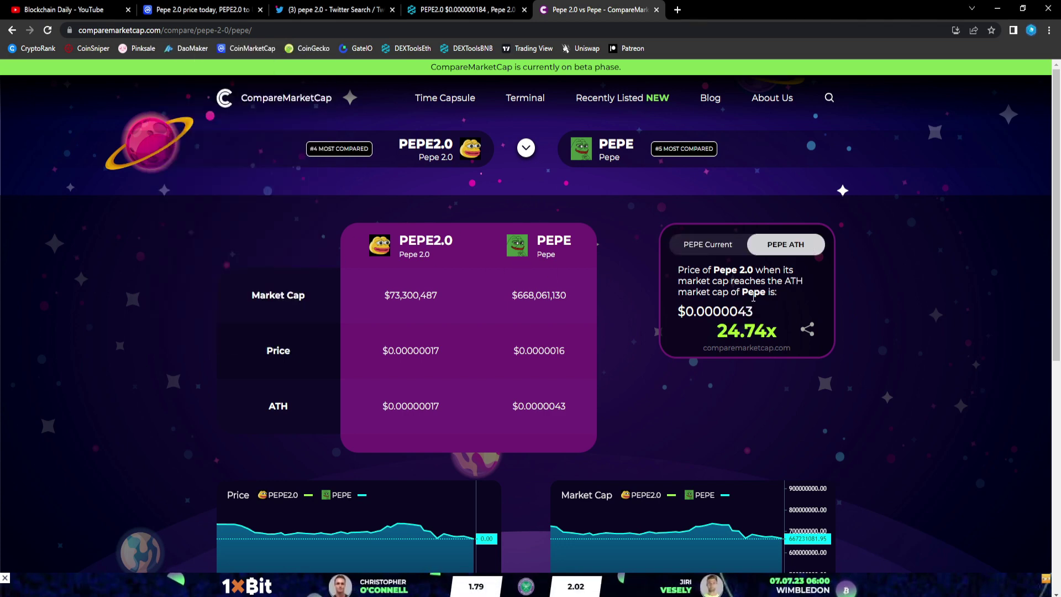
key("alt+Tab")
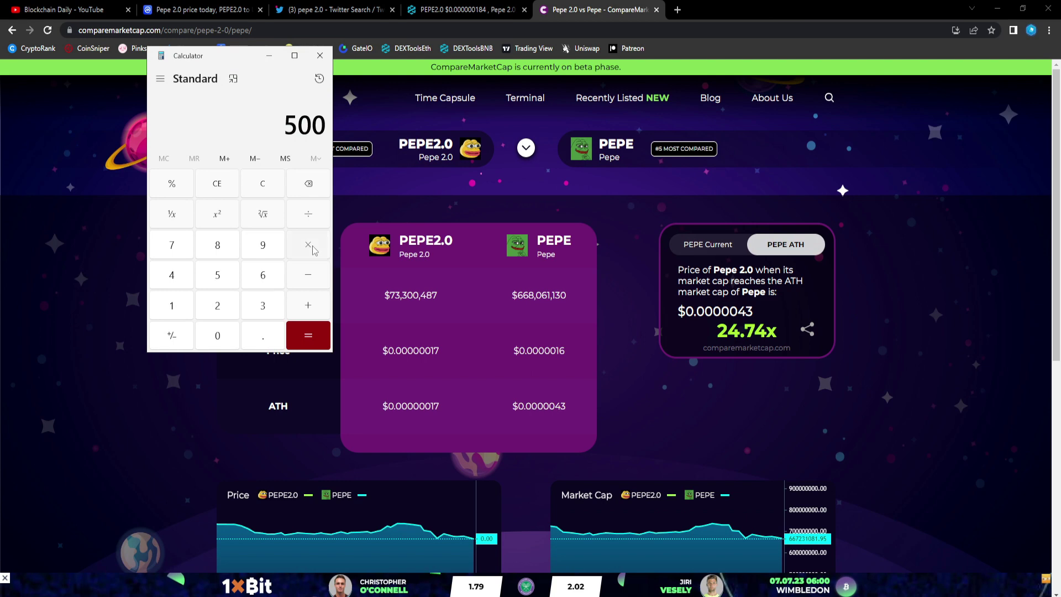
left_click(172, 275)
type(".74 =")
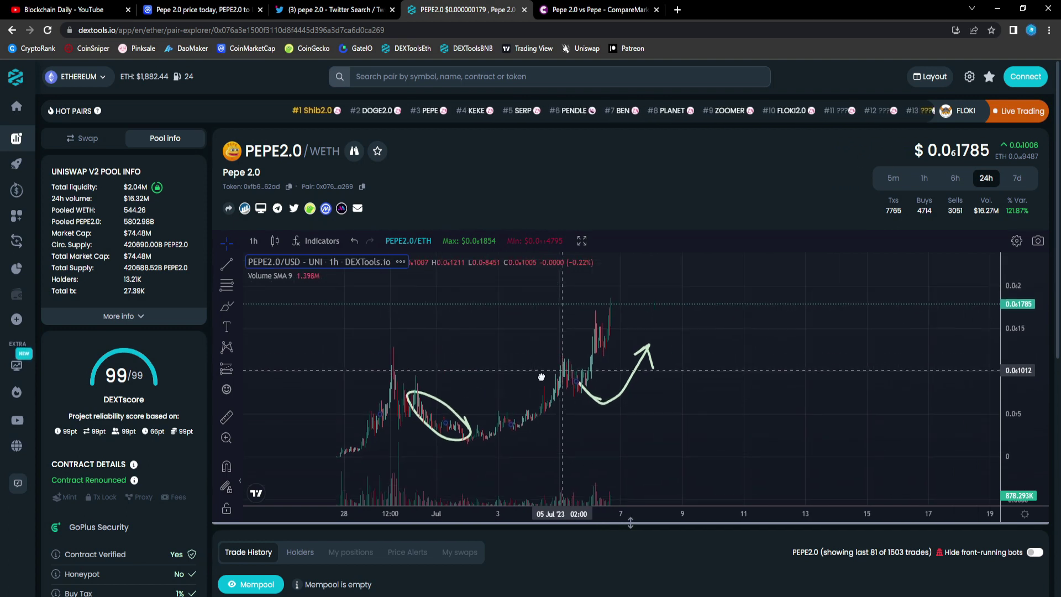
left_click_drag(670, 352, 530, 406)
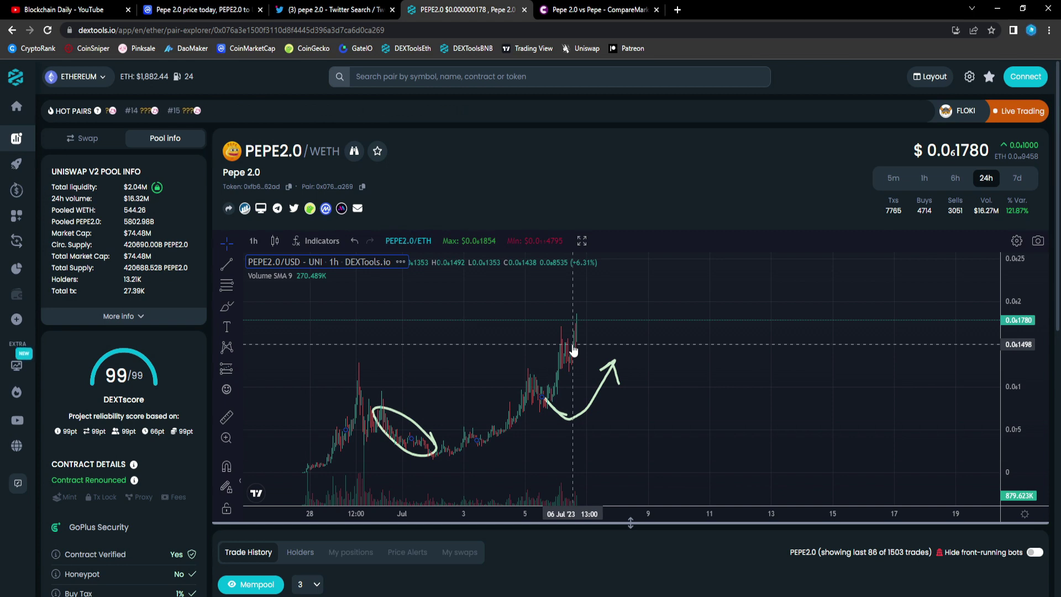
left_click_drag(603, 457, 735, 460)
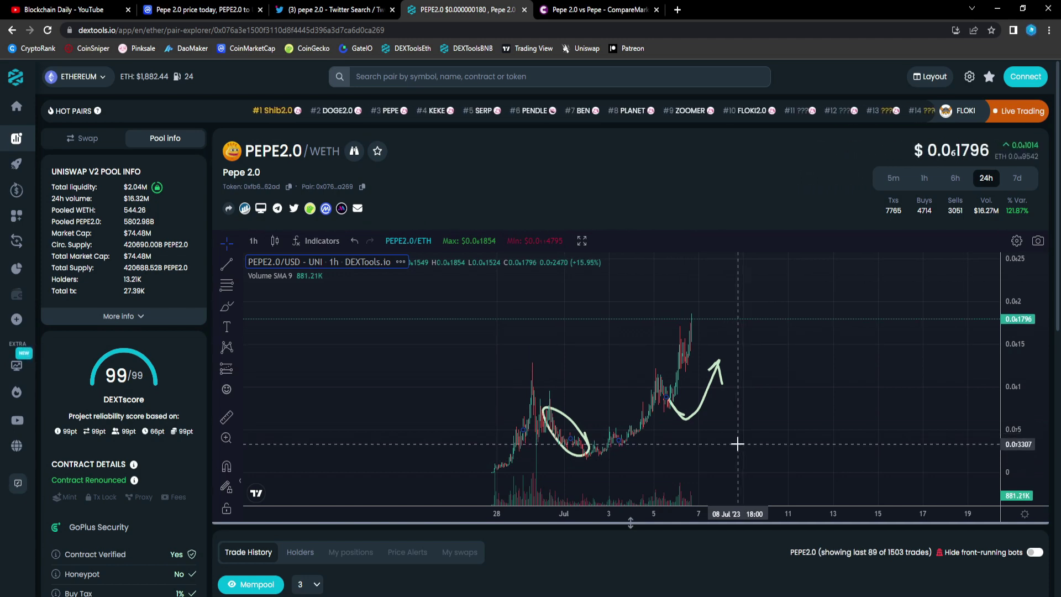
scroll(738, 438, "up", 2)
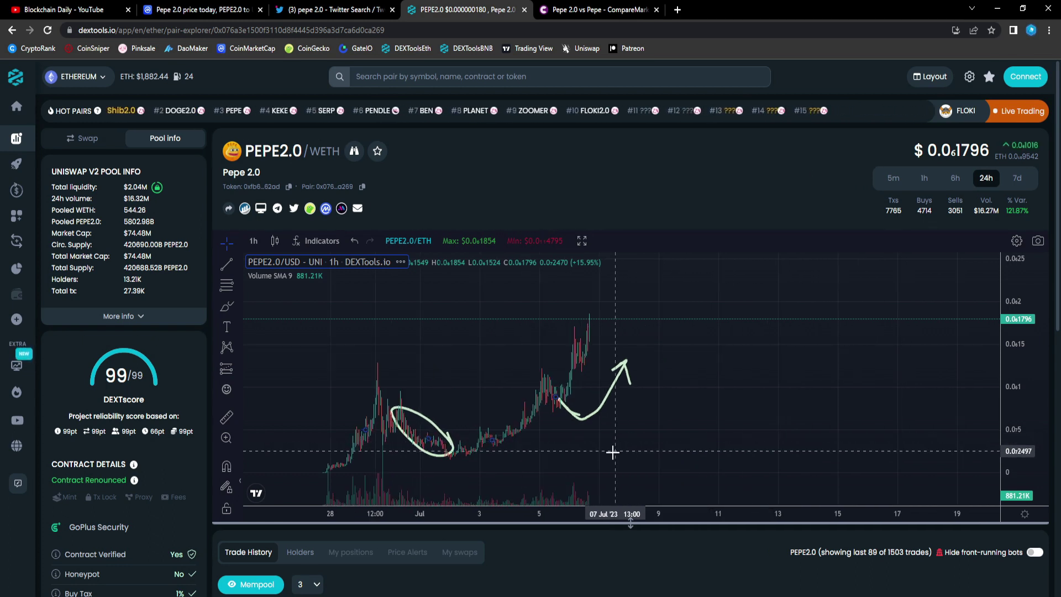
left_click_drag(738, 438, 709, 433)
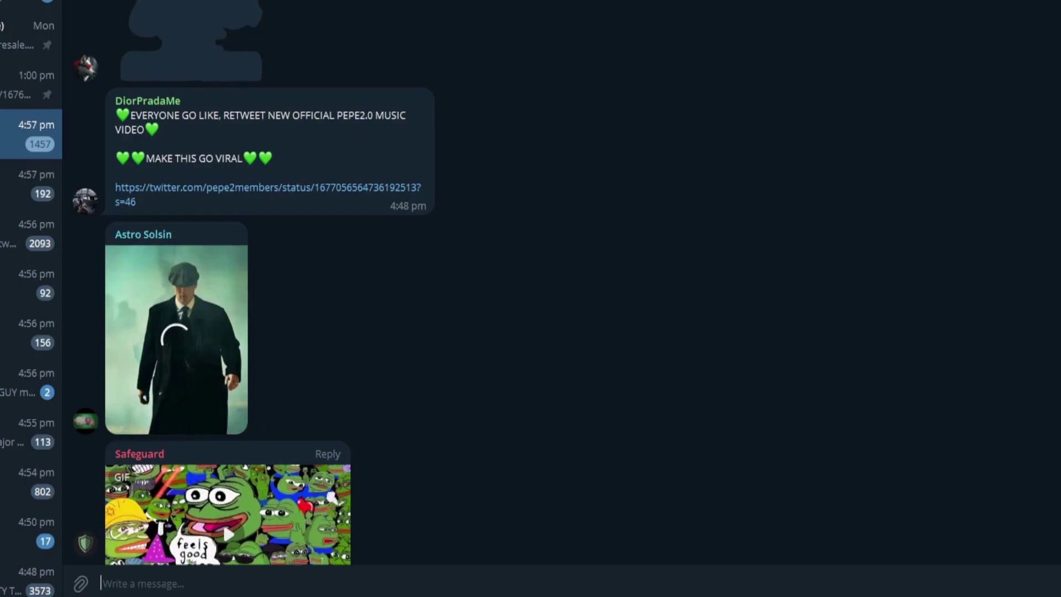
scroll(481, 367, "up", 2)
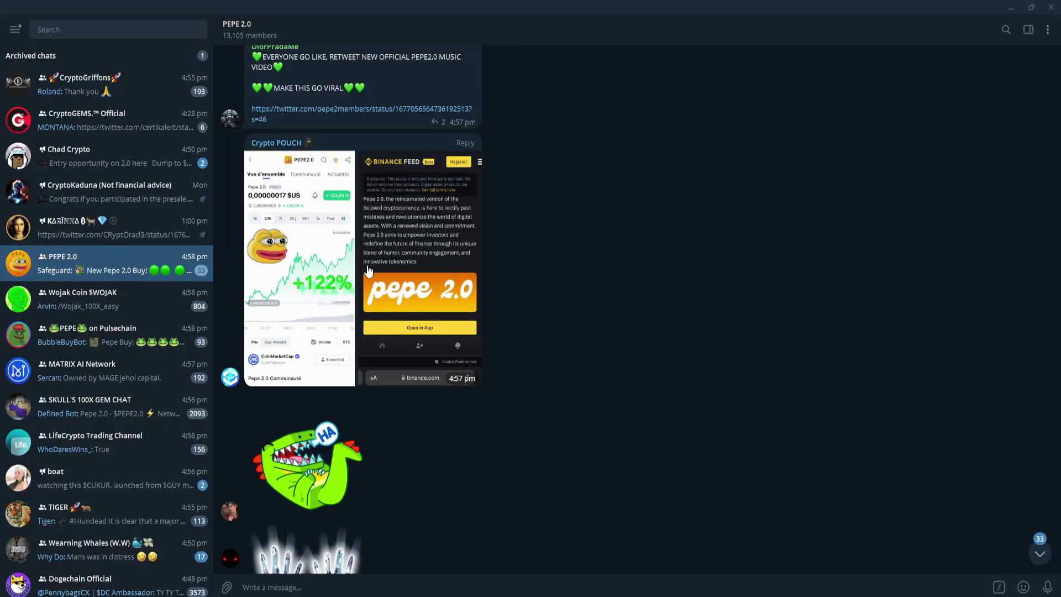
left_click(351, 273)
left_click(1037, 311)
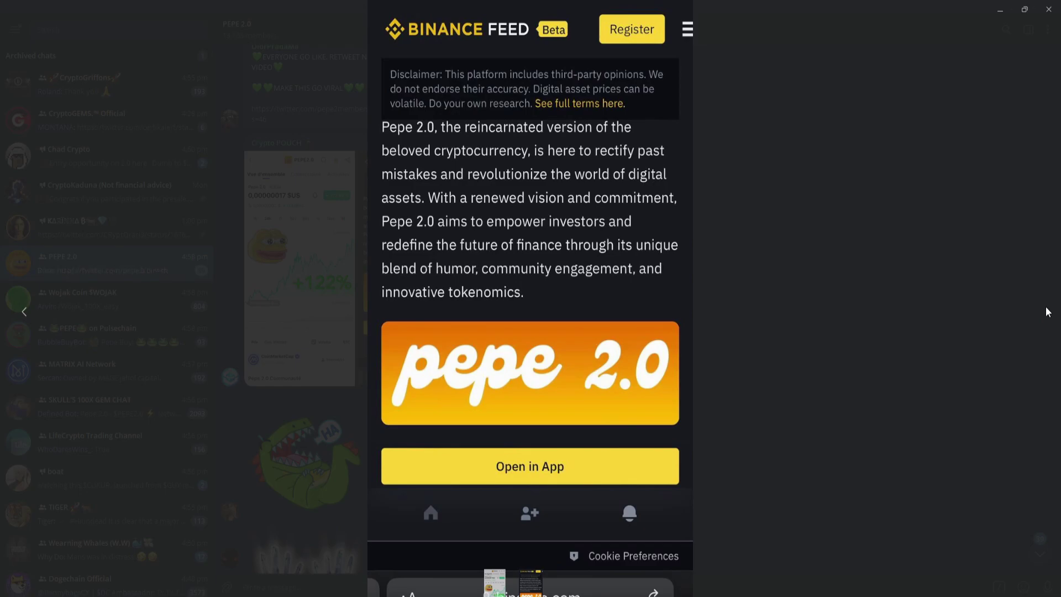
key("Escape")
left_click(426, 265)
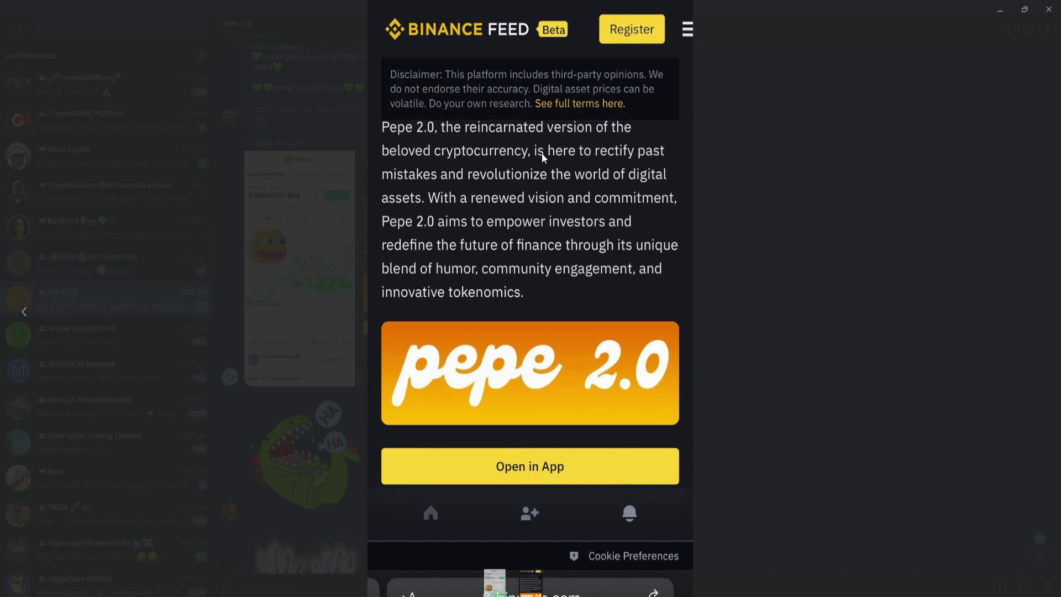
left_click(913, 339)
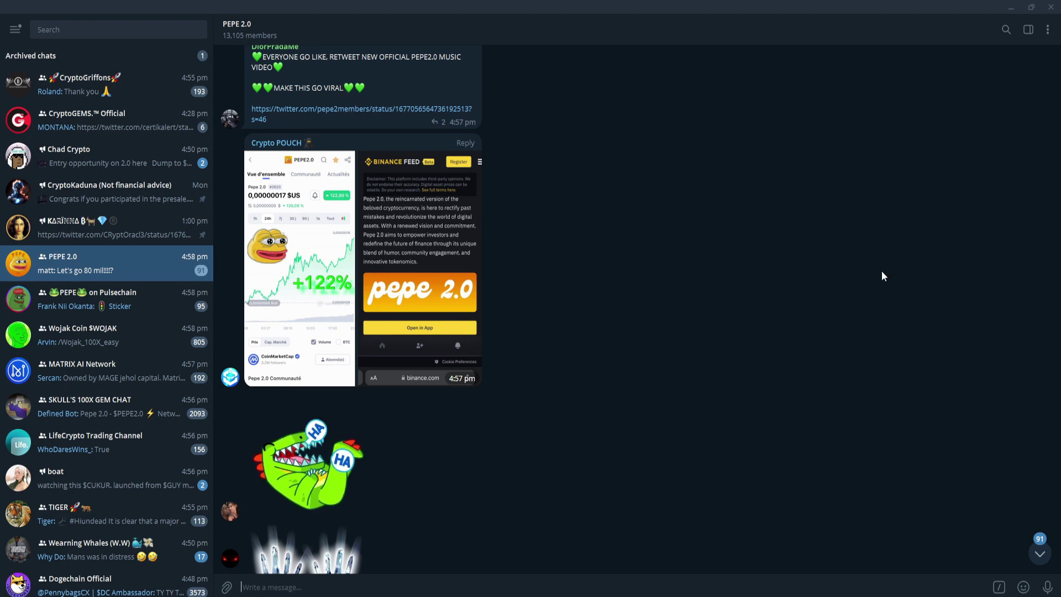
left_click(1017, 6)
scroll(743, 362, "down", 3)
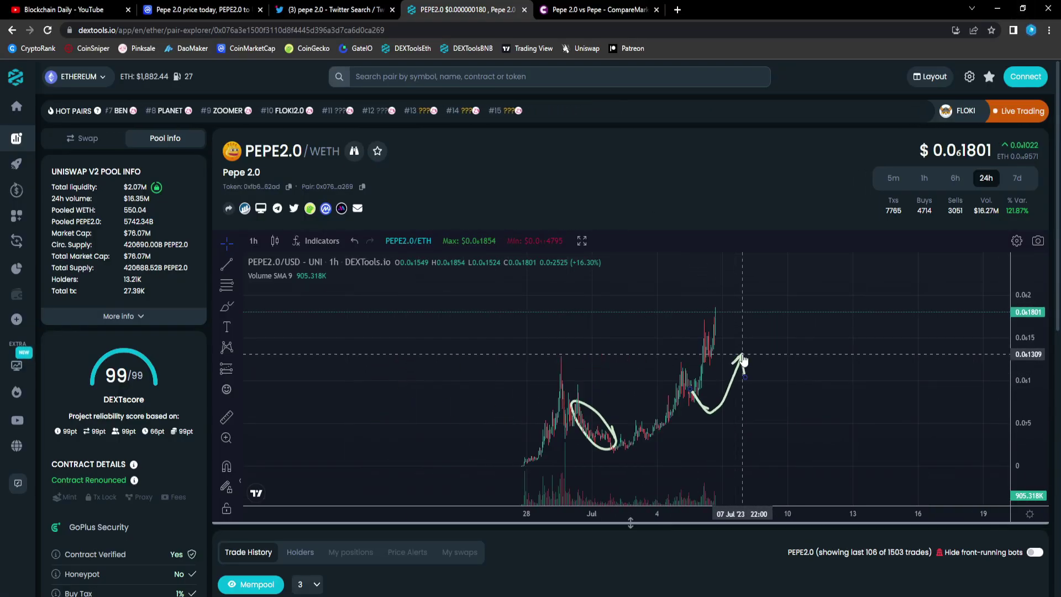
scroll(839, 379, "up", 2)
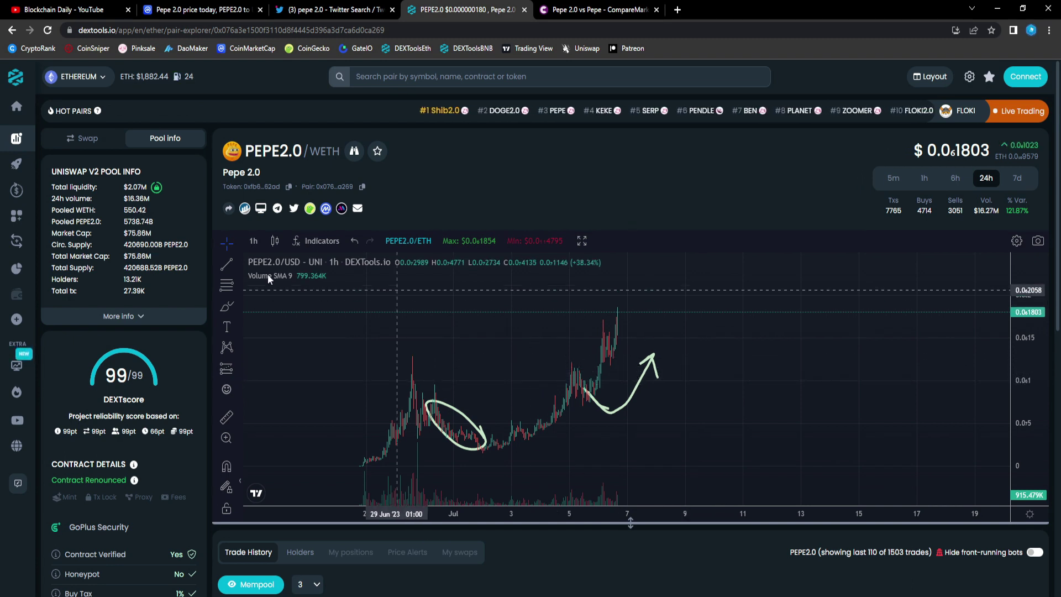
- Highlight the $75.86M total market cap in Pool Info and pan the chart to the recent breakout
left_click_drag(193, 244, 162, 251)
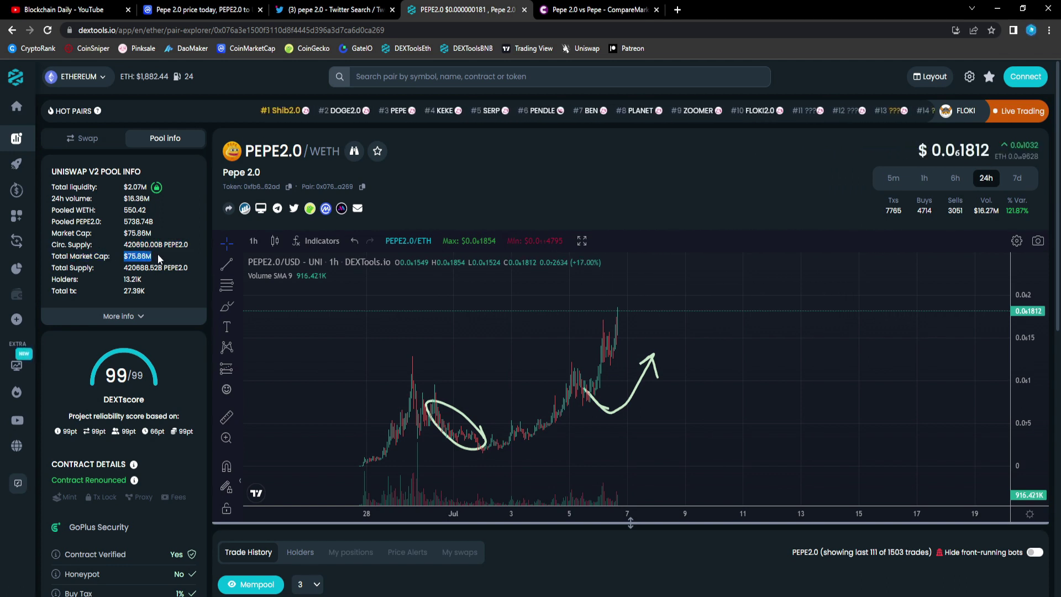
double_click(157, 255)
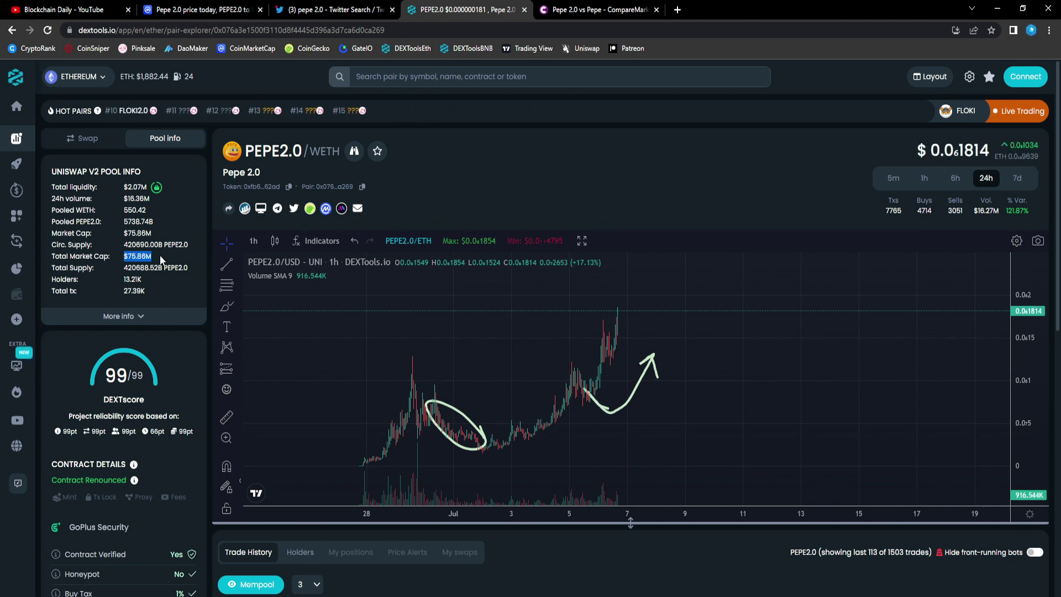
left_click_drag(545, 317, 475, 342)
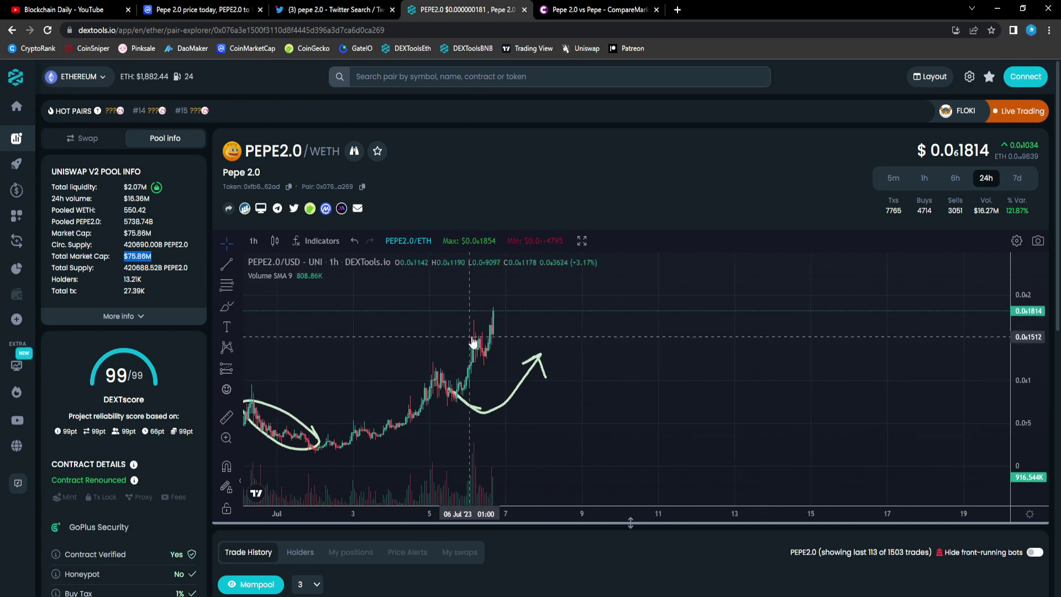
scroll(481, 342, "down", 1)
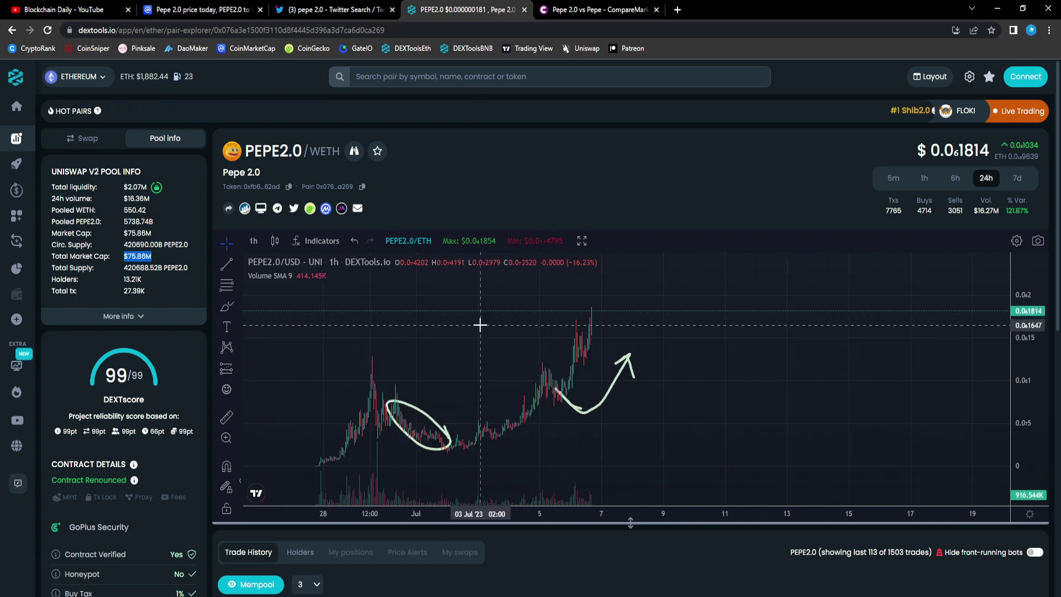
scroll(498, 324, "down", 2)
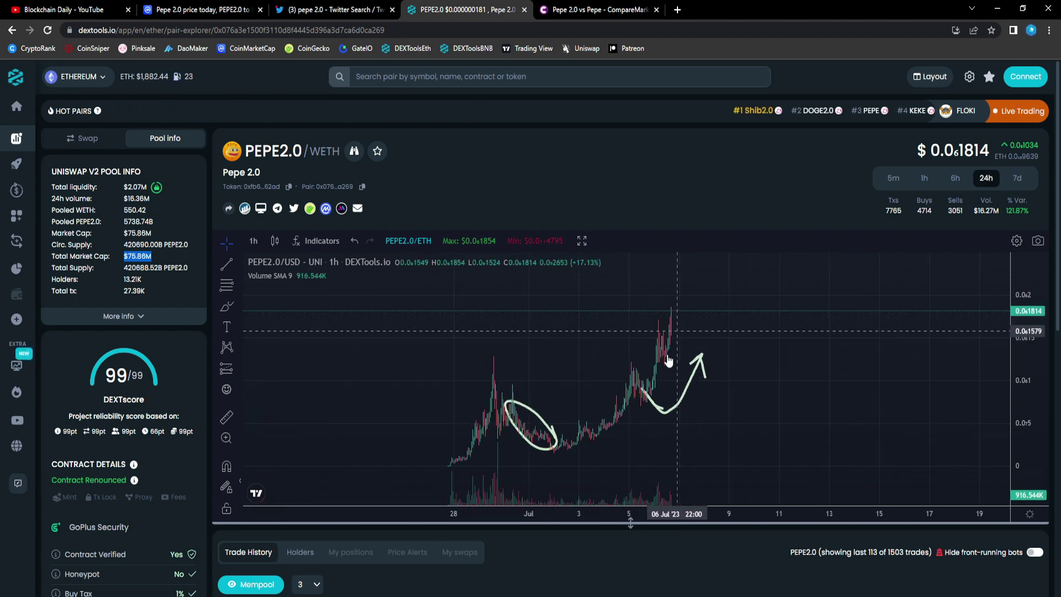
scroll(505, 346, "up", 1)
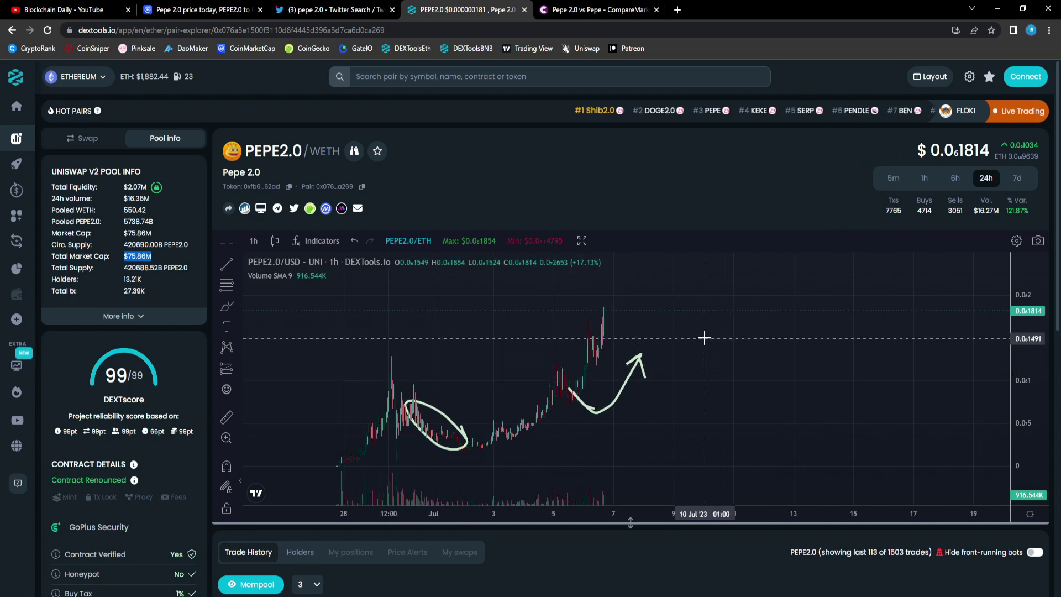